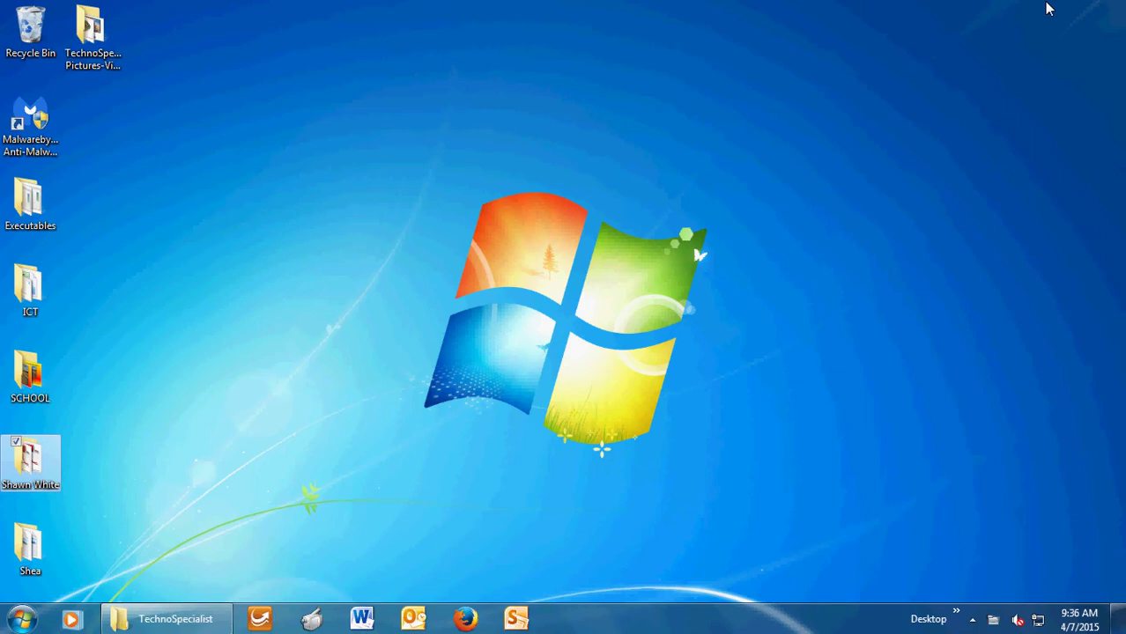
Step: Open the Global IT Specialist presentation from the TechnoSpecialist folder in PowerPoint
double_click(31, 469)
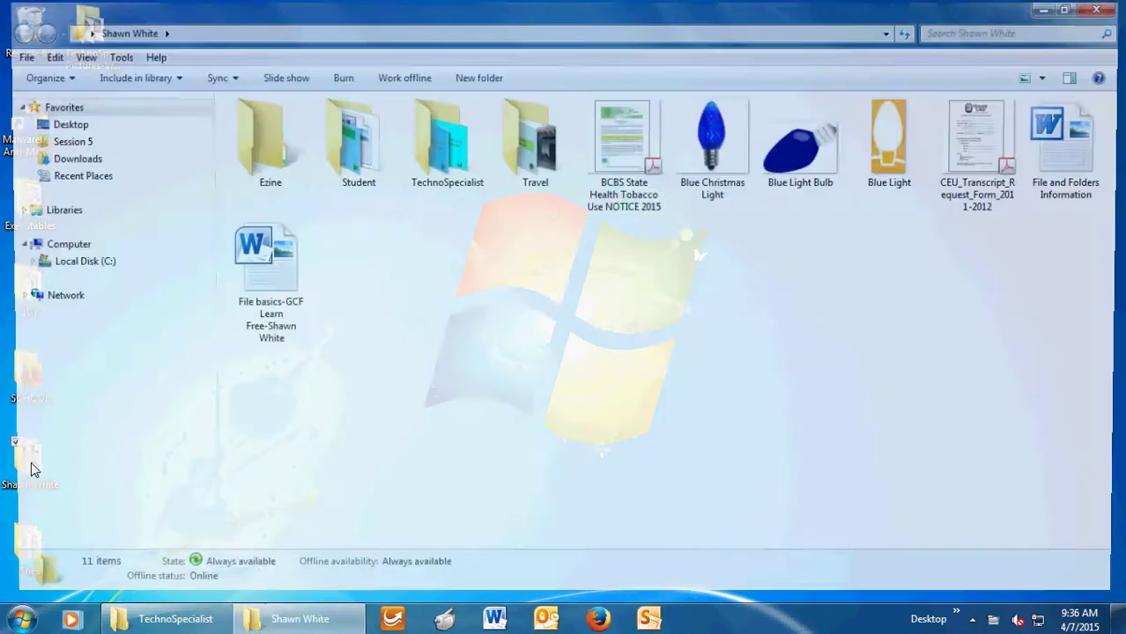
double_click(432, 150)
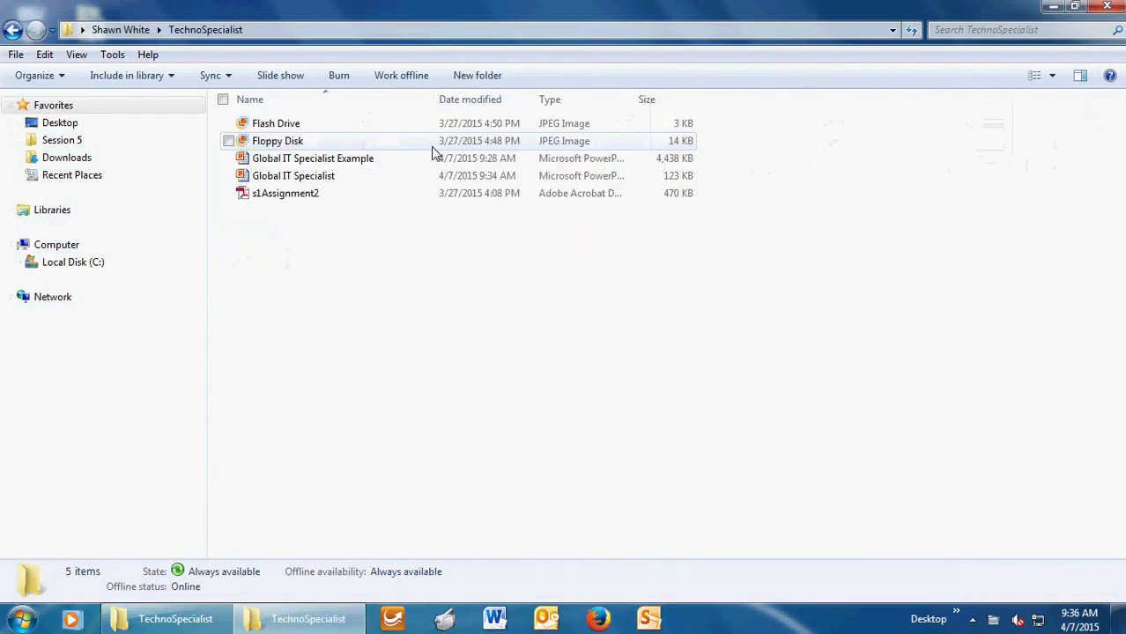
double_click(357, 176)
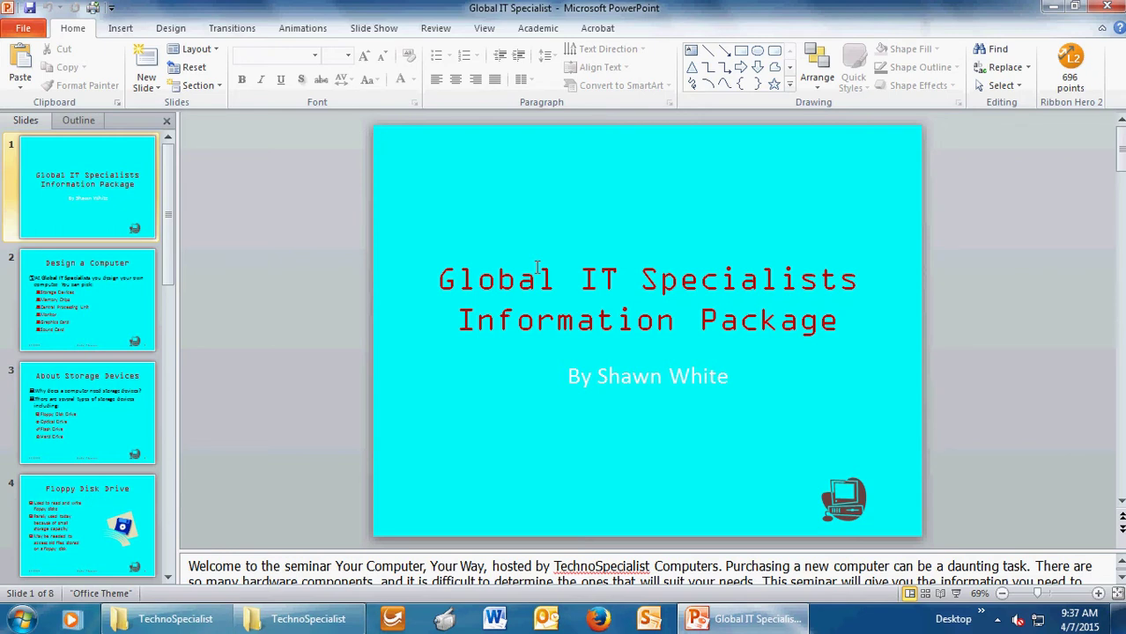
Step: Add a new Title and Content slide after slide 8, Comparison of Storage Capacity
scroll(537, 266, "down", 7)
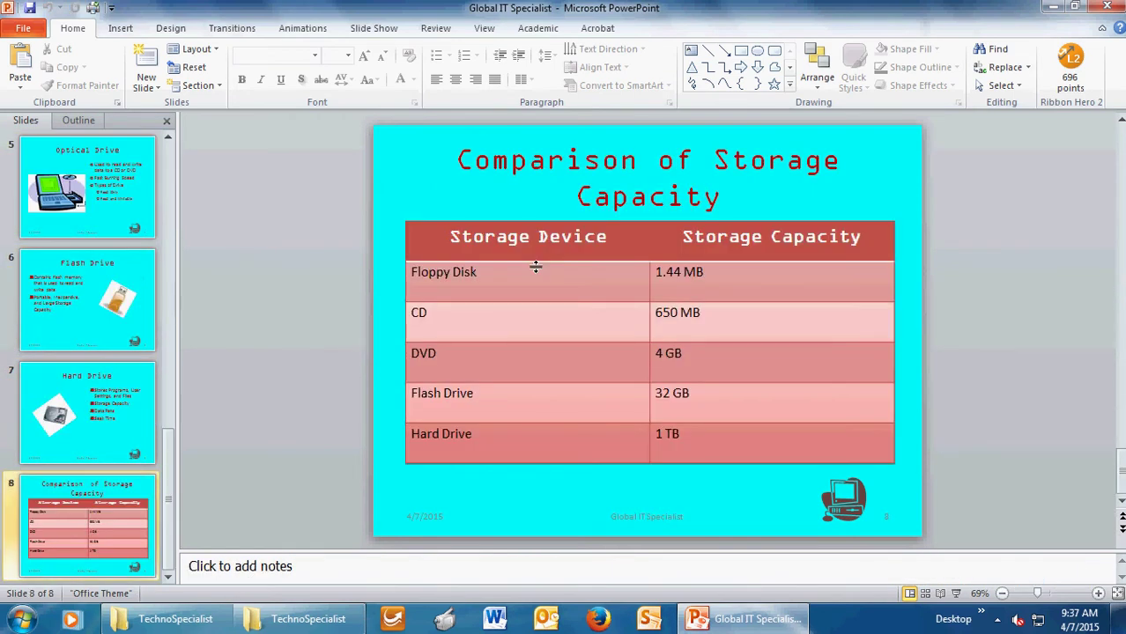
left_click(141, 88)
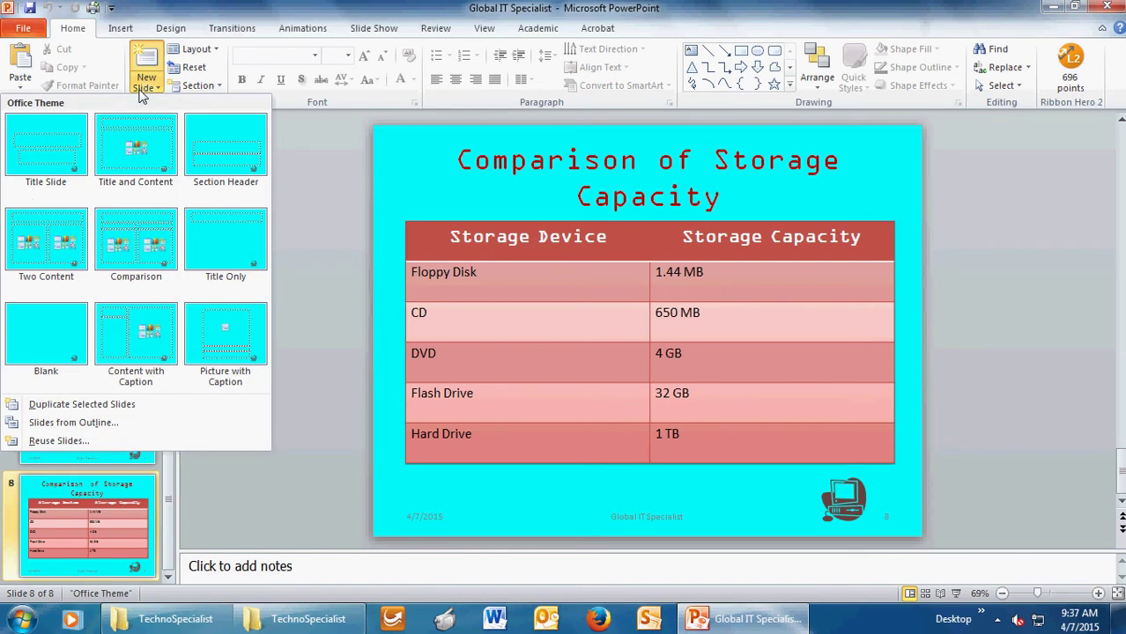
left_click(141, 141)
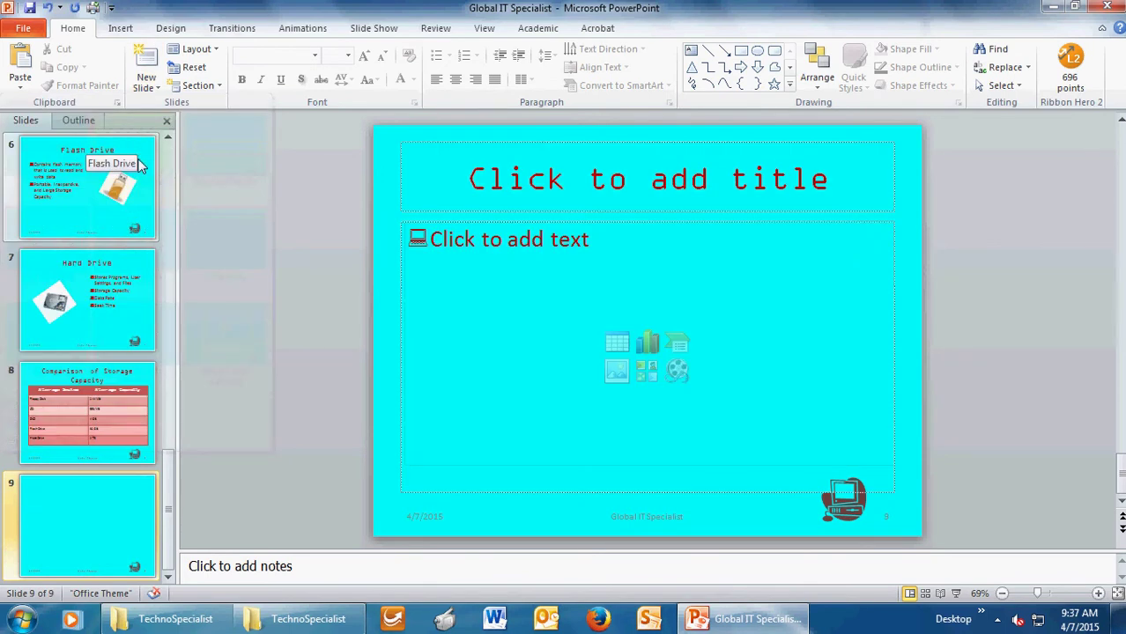
Step: Title slide 9 'Memory Chips' and save the presentation
left_click(646, 181)
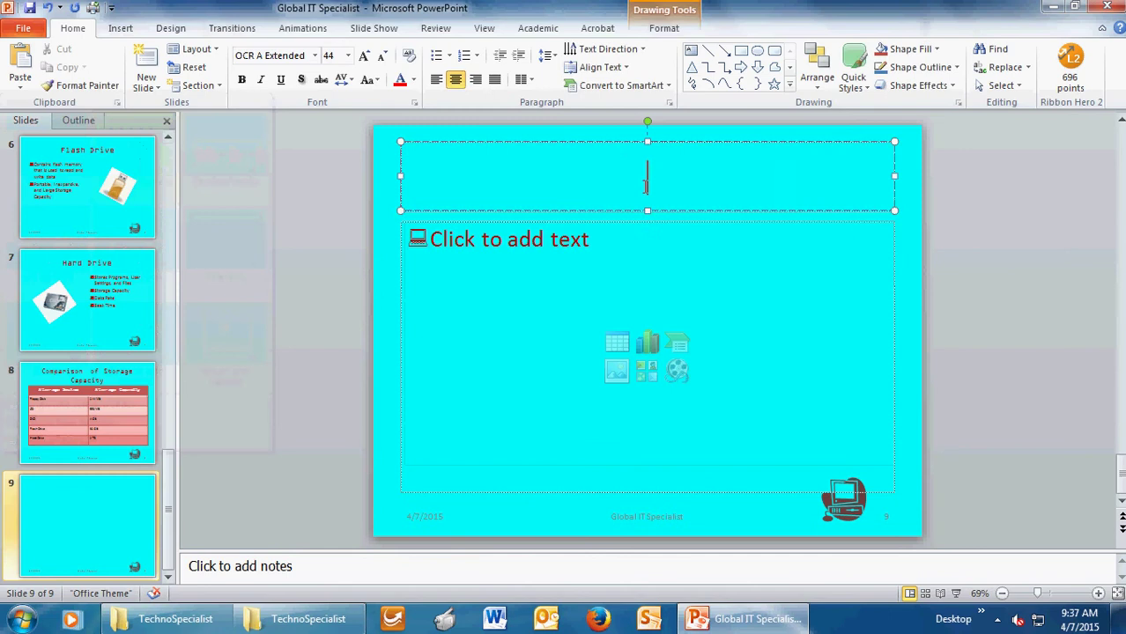
type("Memory Chips")
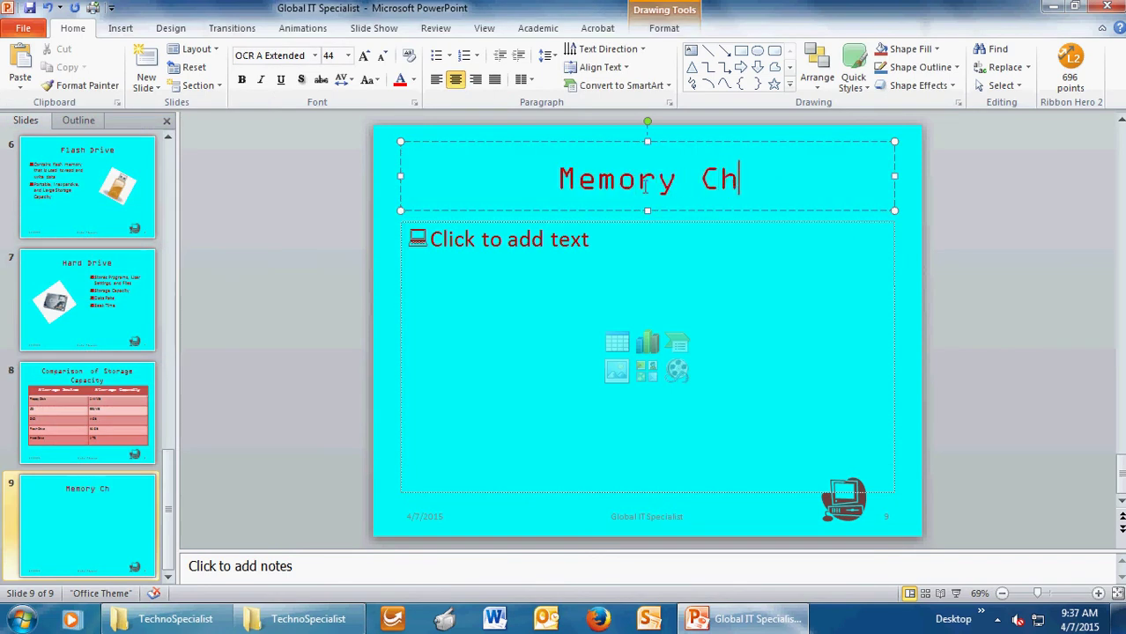
left_click(29, 8)
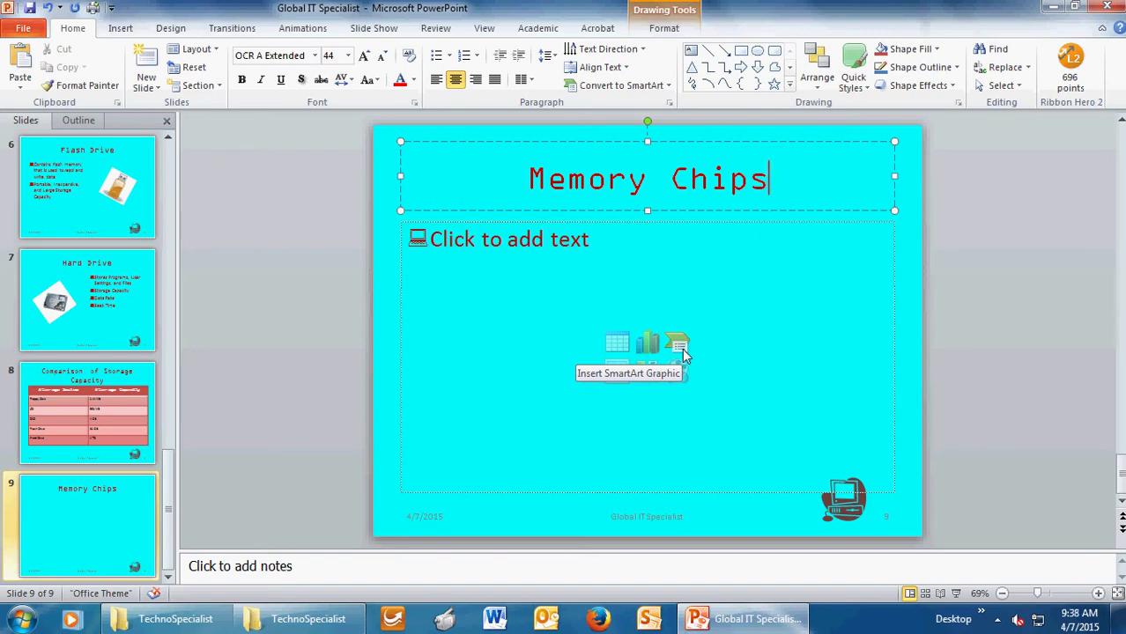
Step: Insert a Stacked List SmartArt graphic from the List category into the content placeholder
left_click(682, 348)
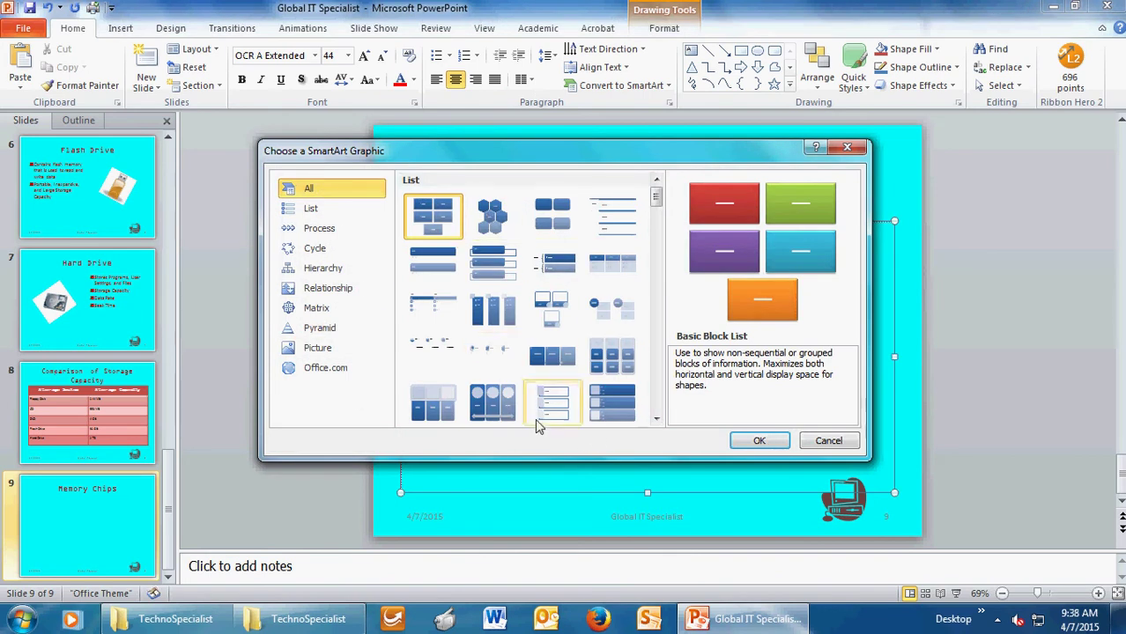
left_click(305, 212)
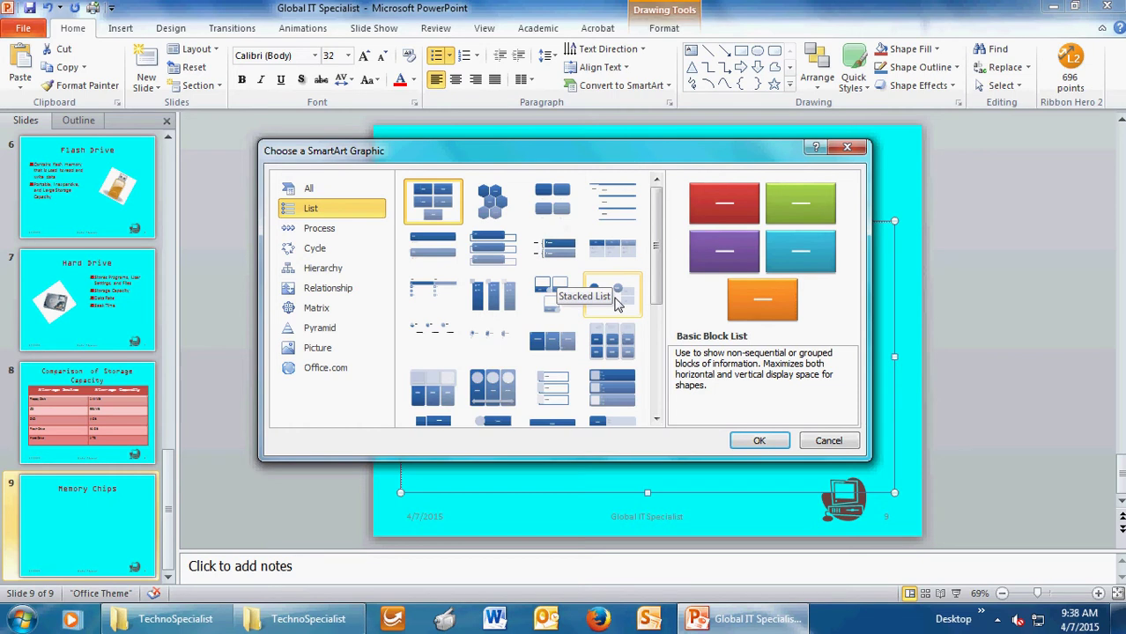
left_click(616, 304)
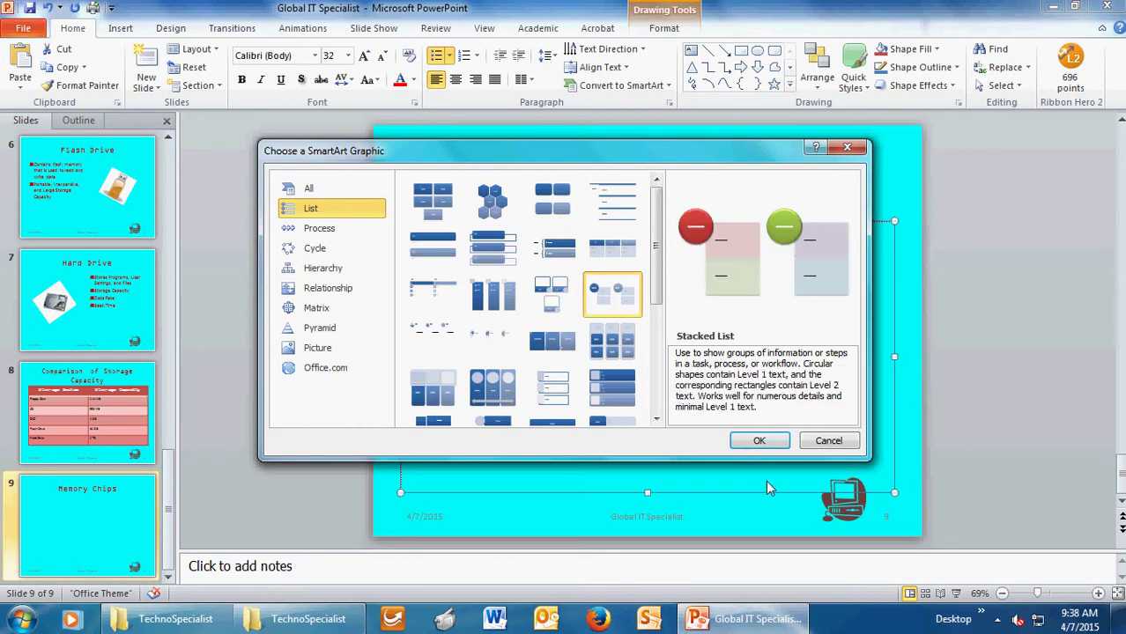
left_click(756, 440)
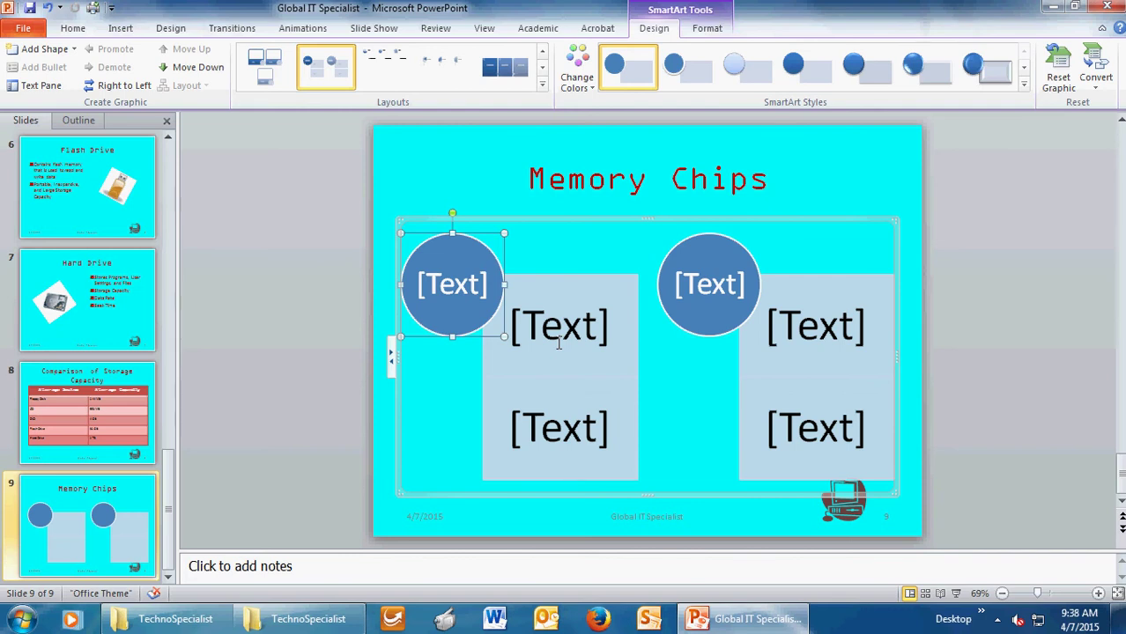
Step: Save the presentation and recolour the SmartArt with Colored Fill - Accent 2
left_click(29, 8)
left_click(588, 88)
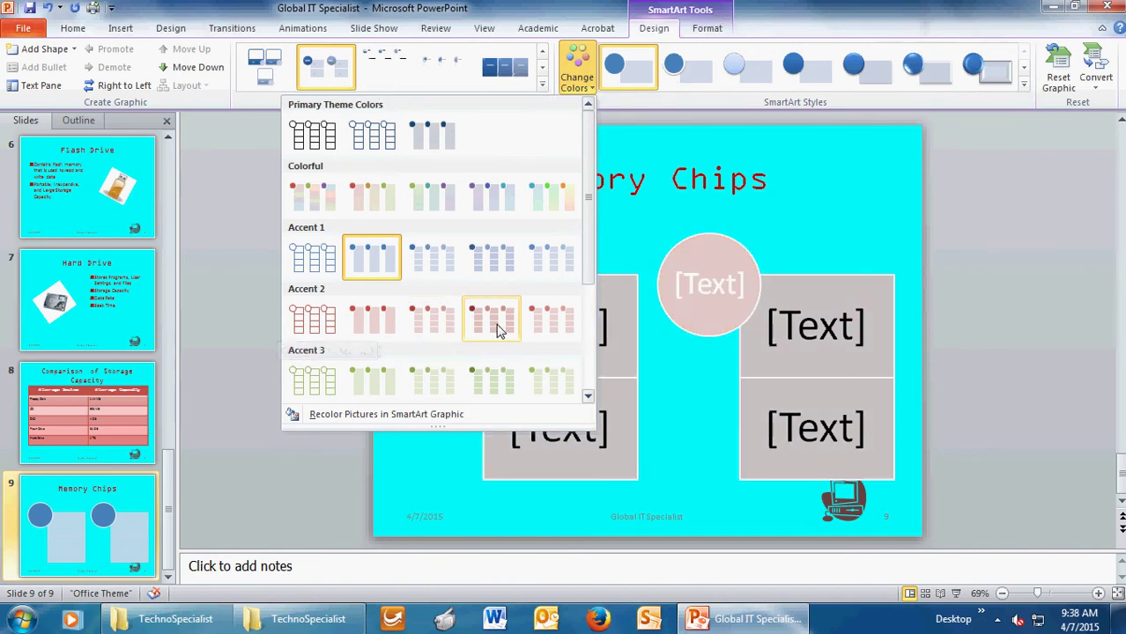
left_click(394, 331)
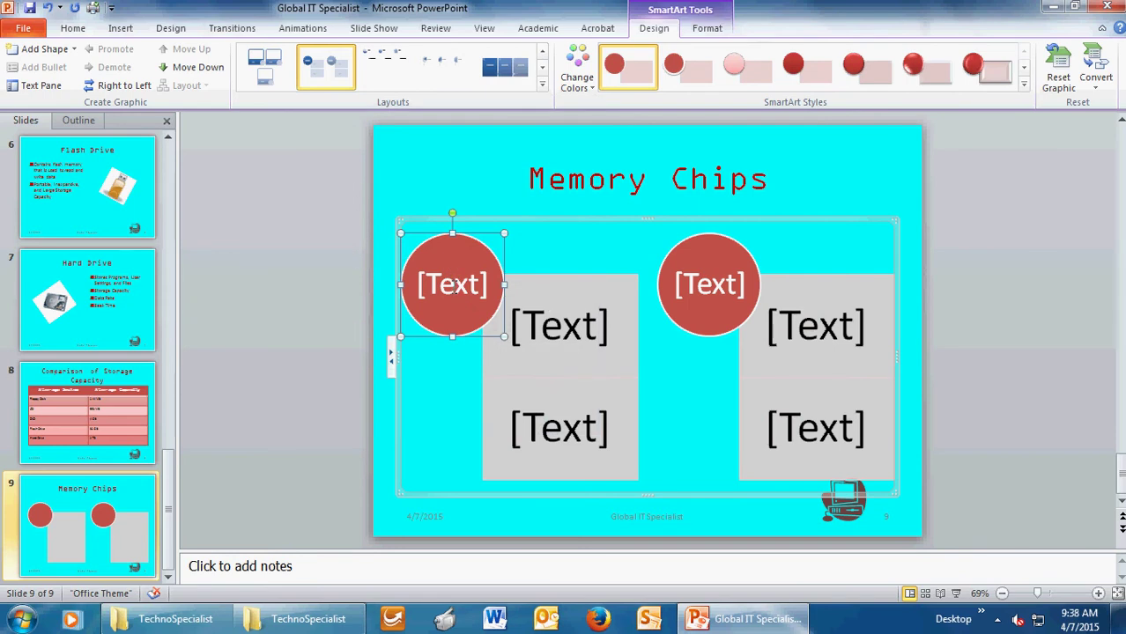
Step: Label the left SmartArt circle 'ROM' and the right circle 'RAM'
left_click(452, 288)
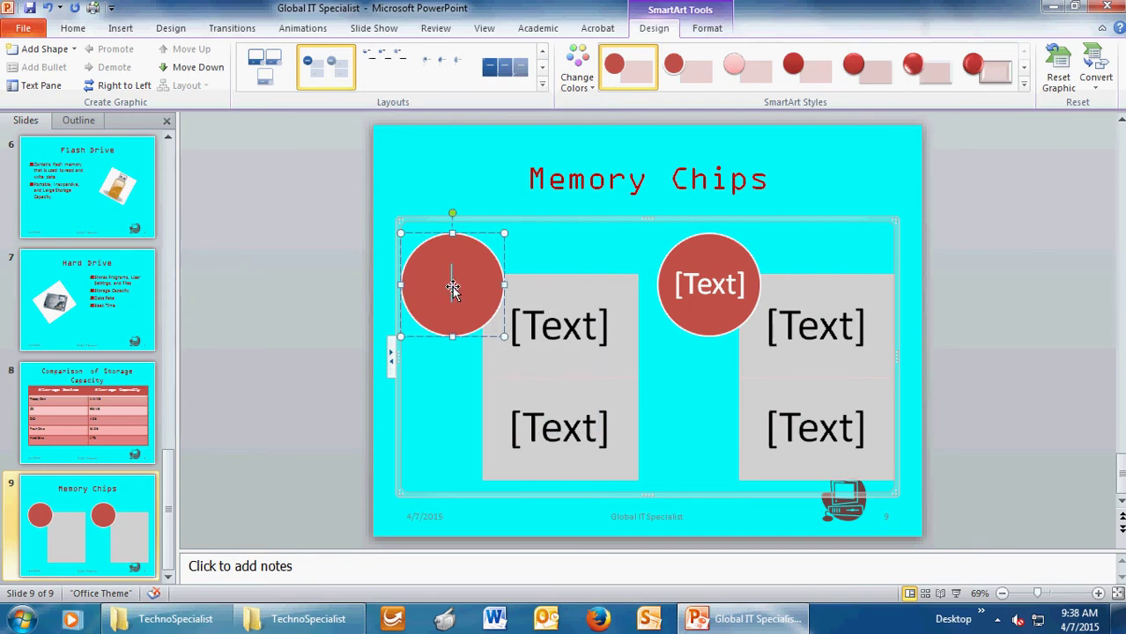
type("ROM")
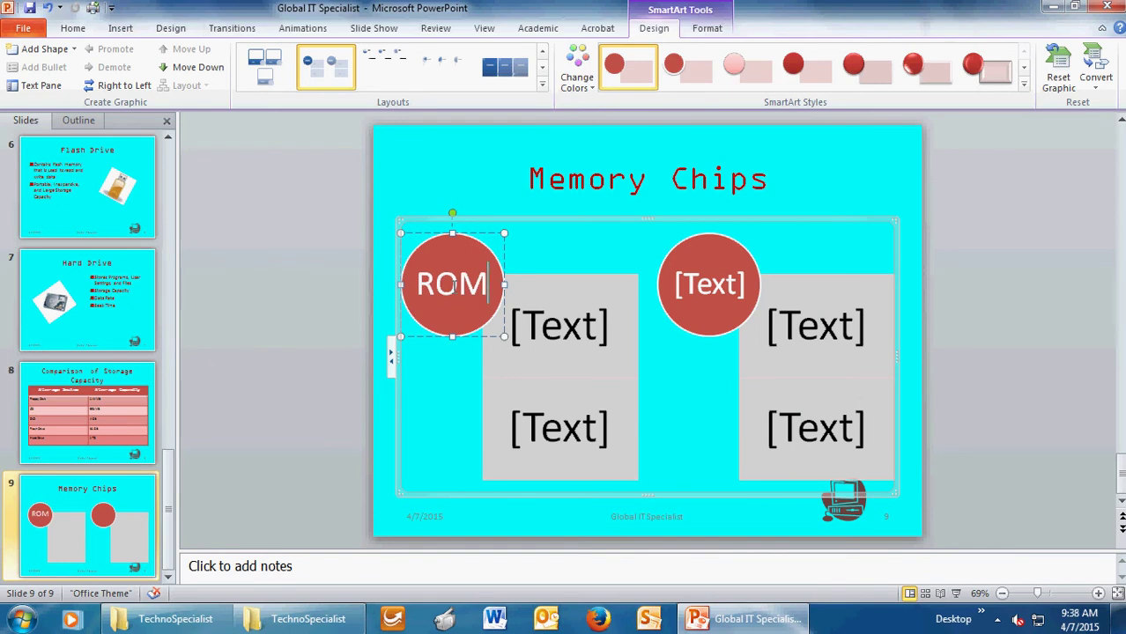
left_click(709, 287)
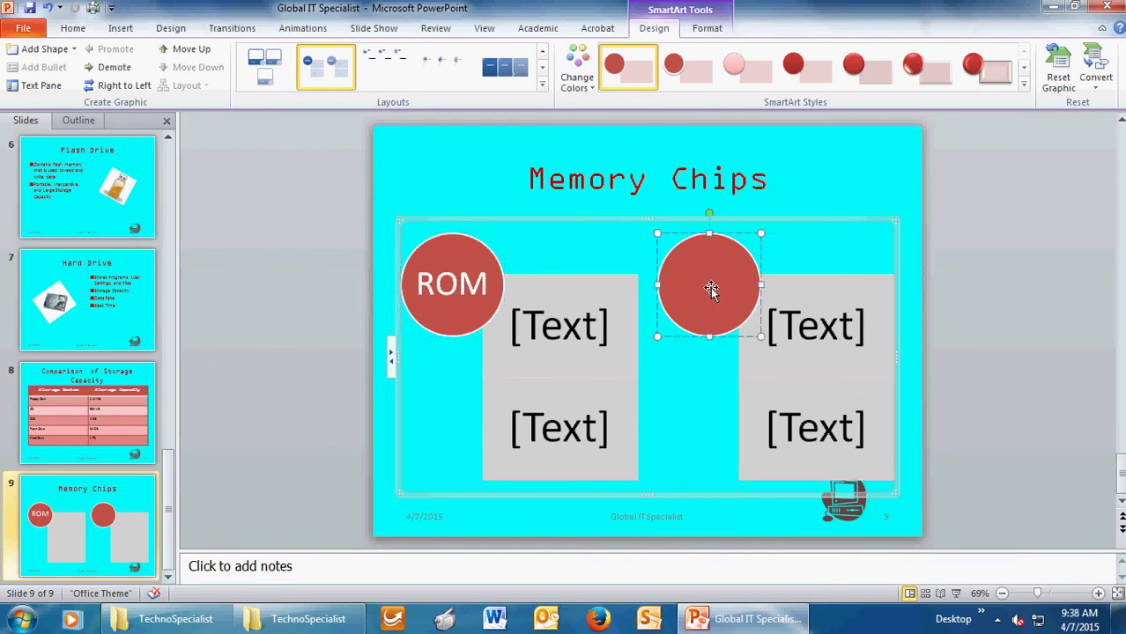
type("RAM")
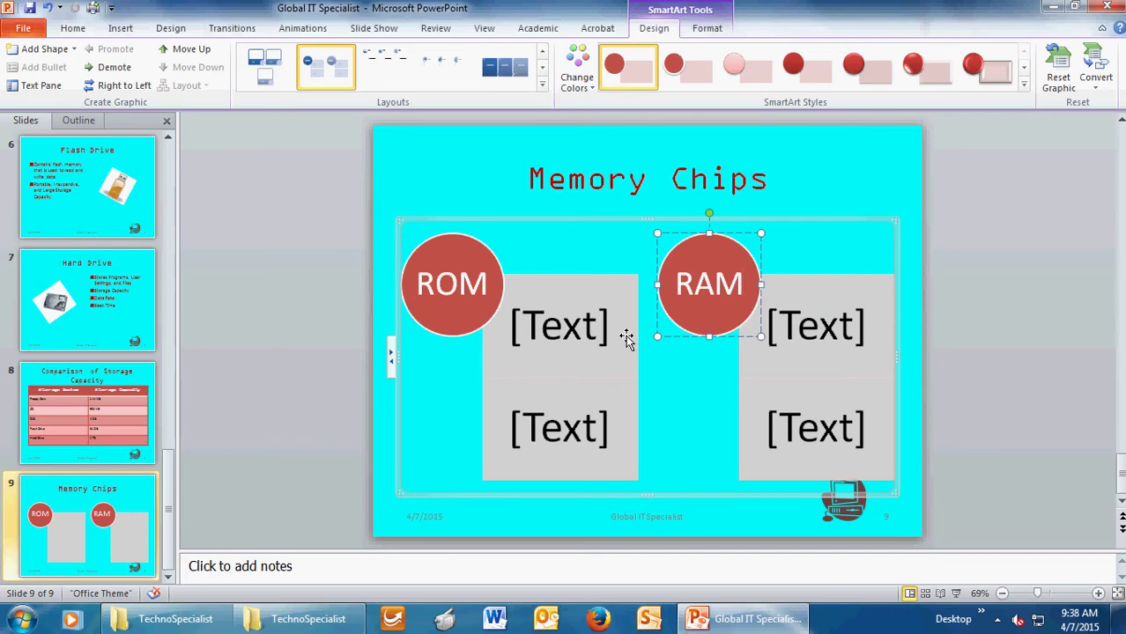
left_click(552, 328)
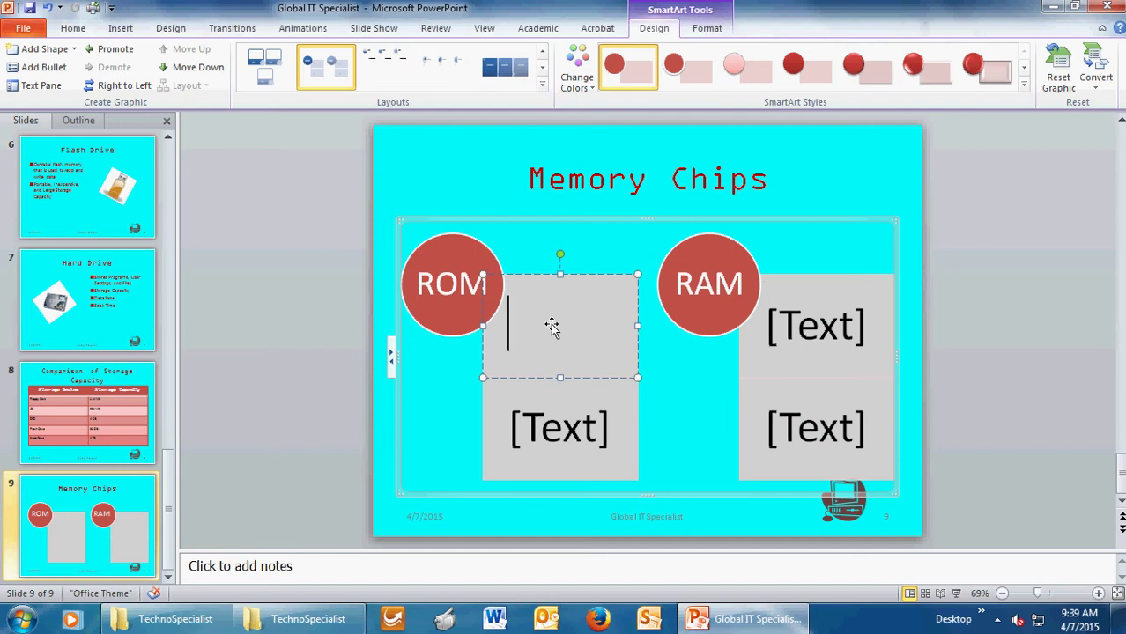
Step: Type the ROM facts '-Read Only Memory', '-Long Term Memory' and '-Necessary to permanently store…' on separate lines
type("-R")
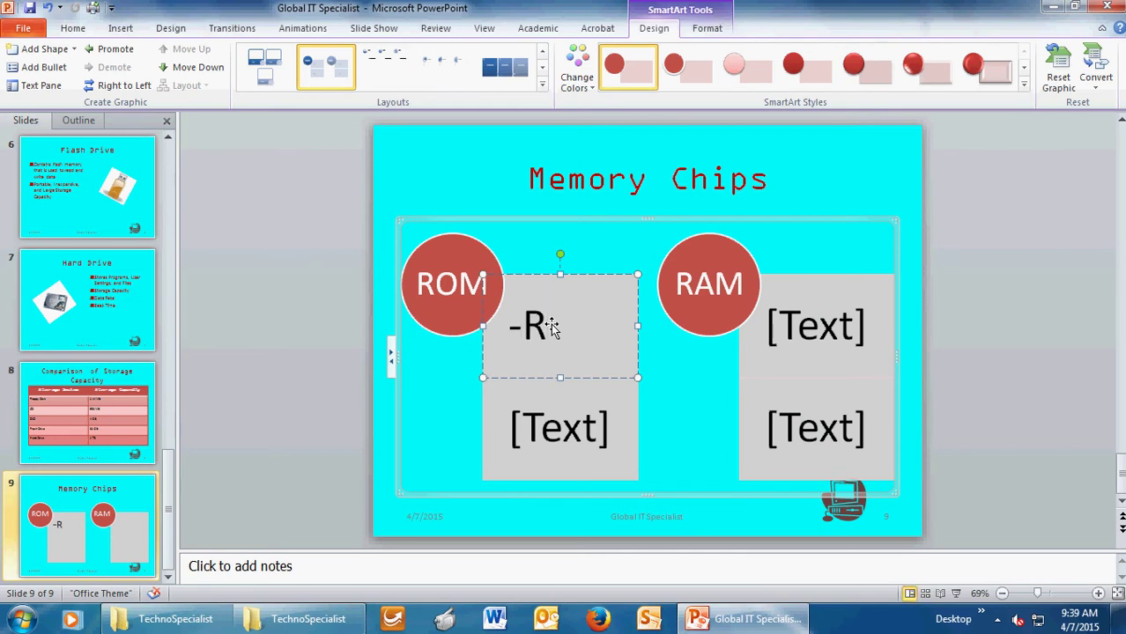
type("ead Only")
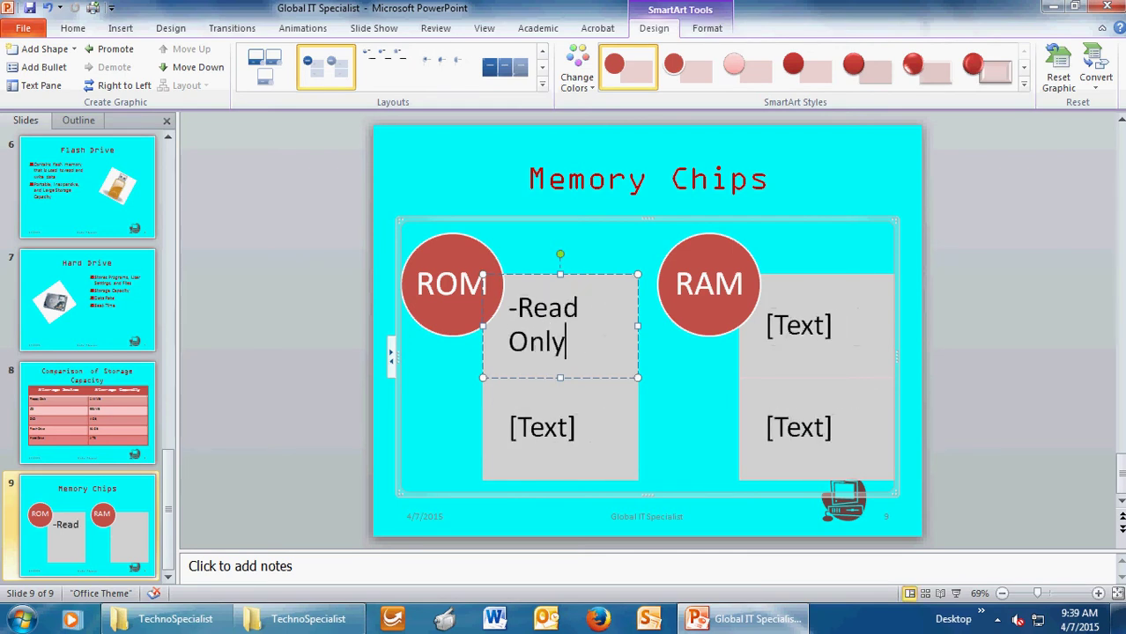
type(" Memory")
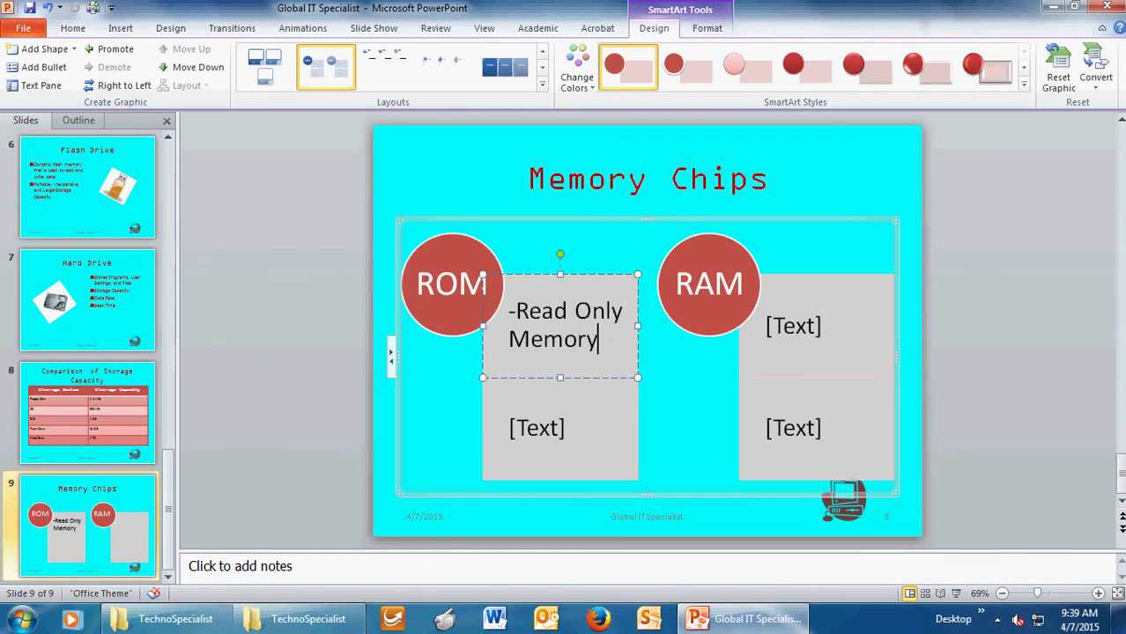
key("Return")
type("-")
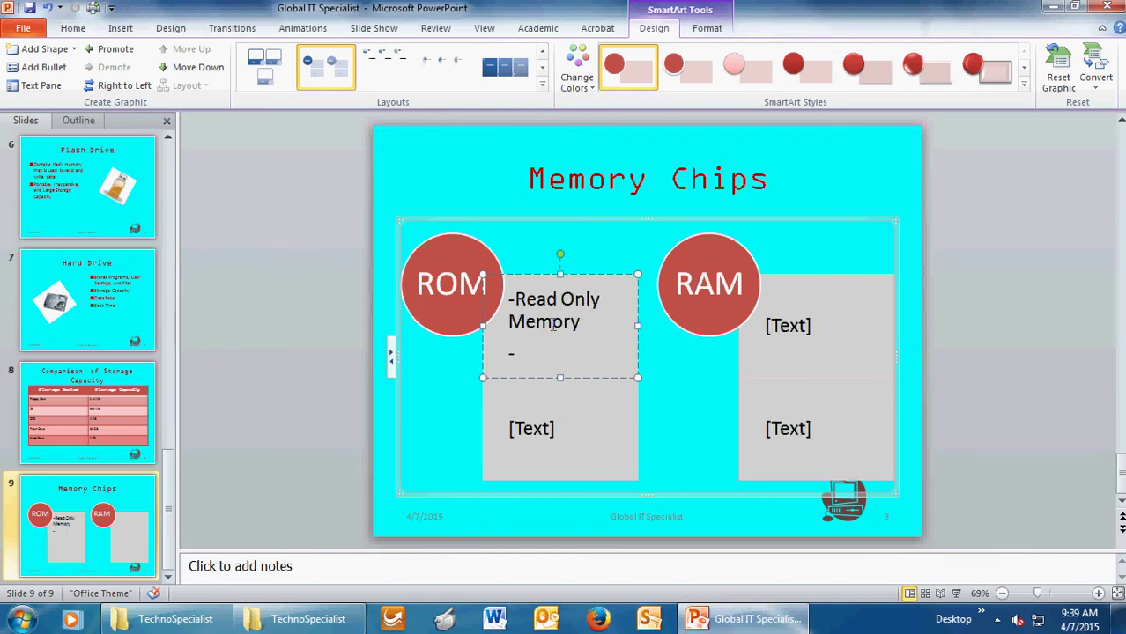
type("Long Term Memory")
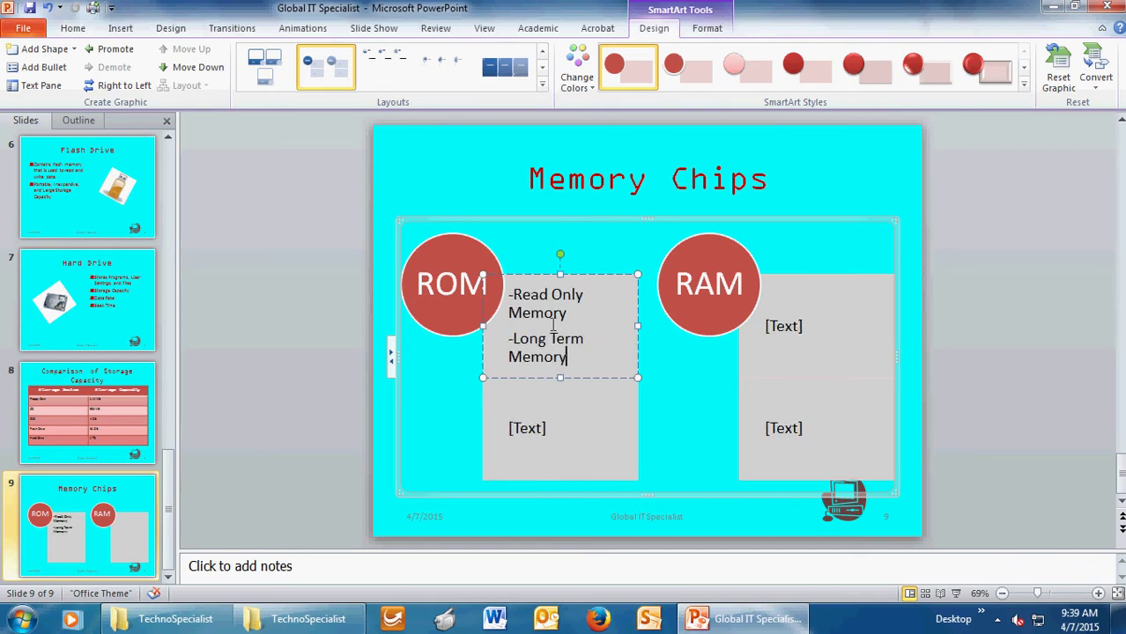
key("Return")
type("-")
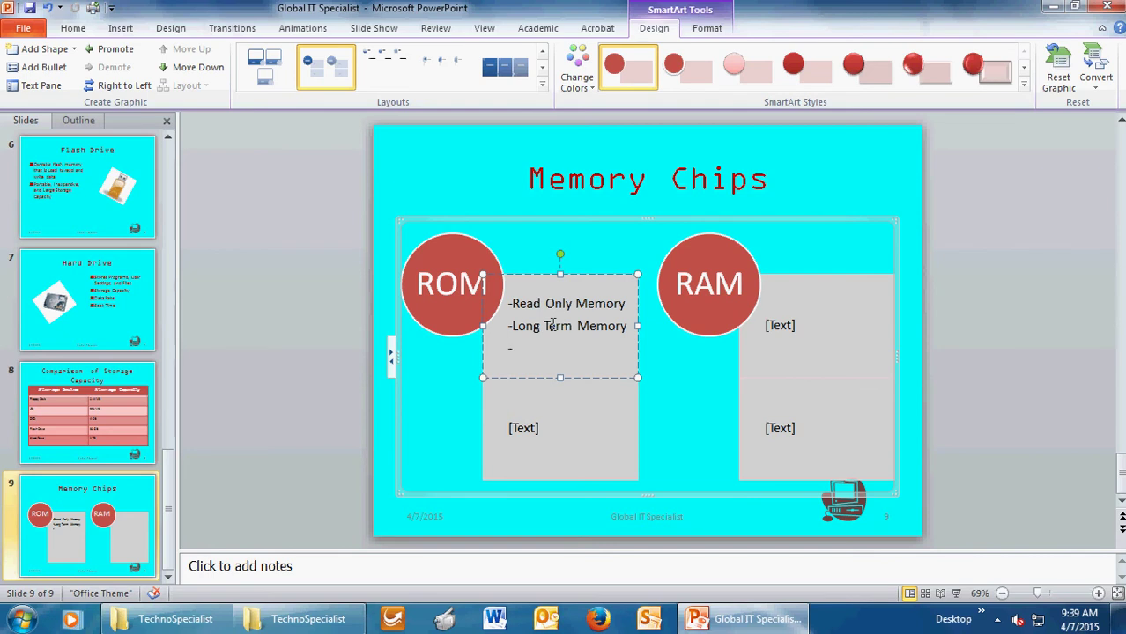
type("Ne")
type("cessary to permanent")
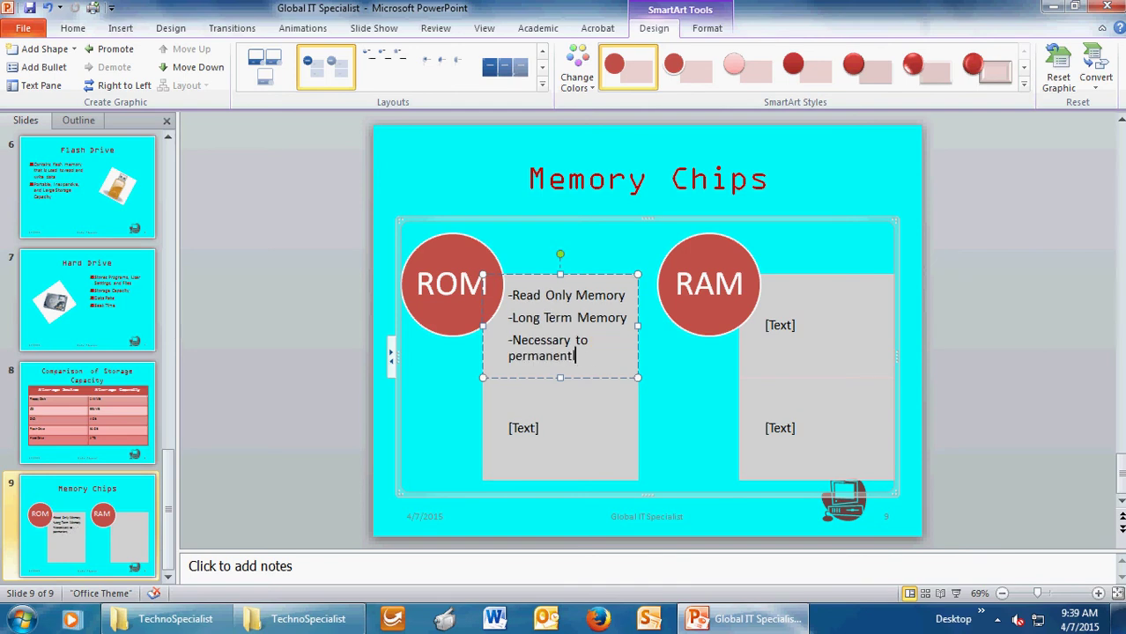
type("ly store important")
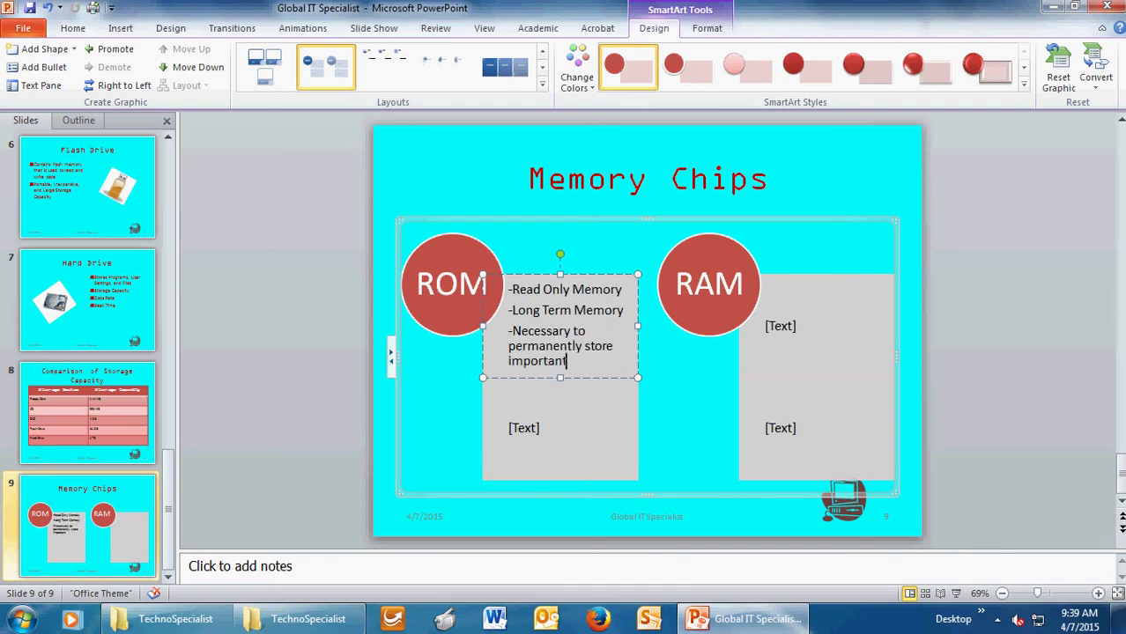
type(" informaiton about b")
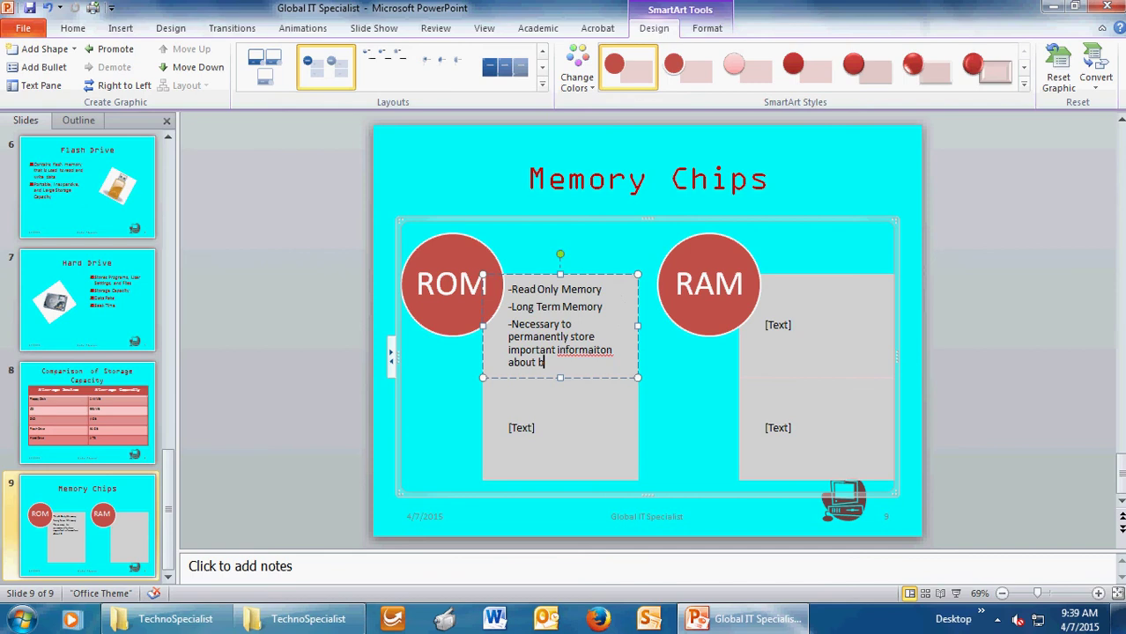
type("asic computer function")
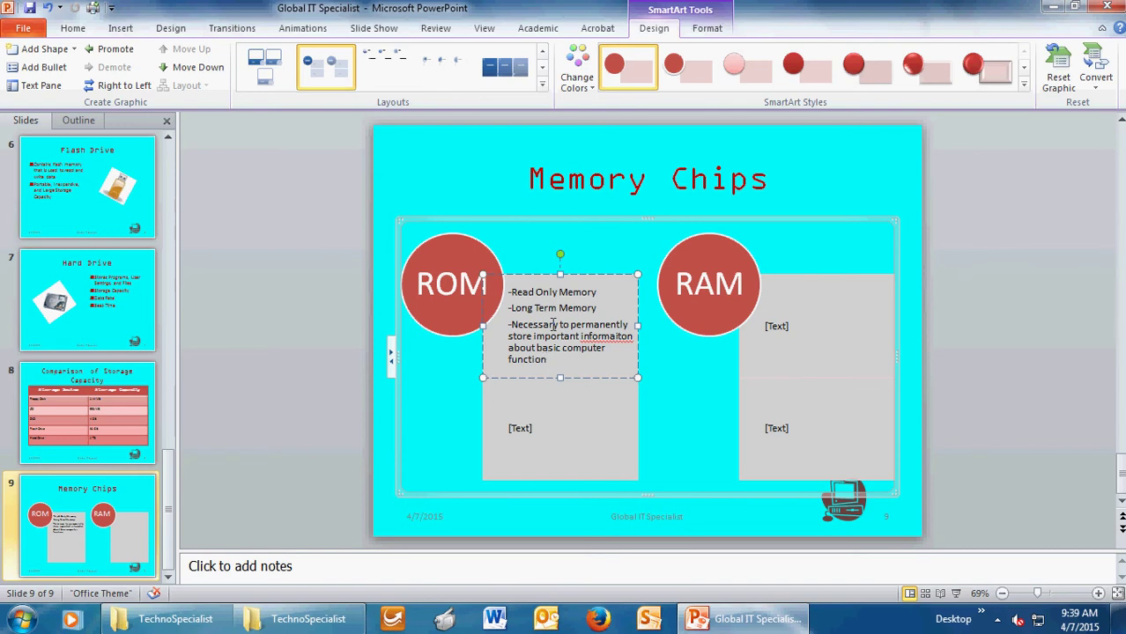
Step: Correct the misspelling 'informaiton' to 'information' using the spelling suggestions
right_click(614, 340)
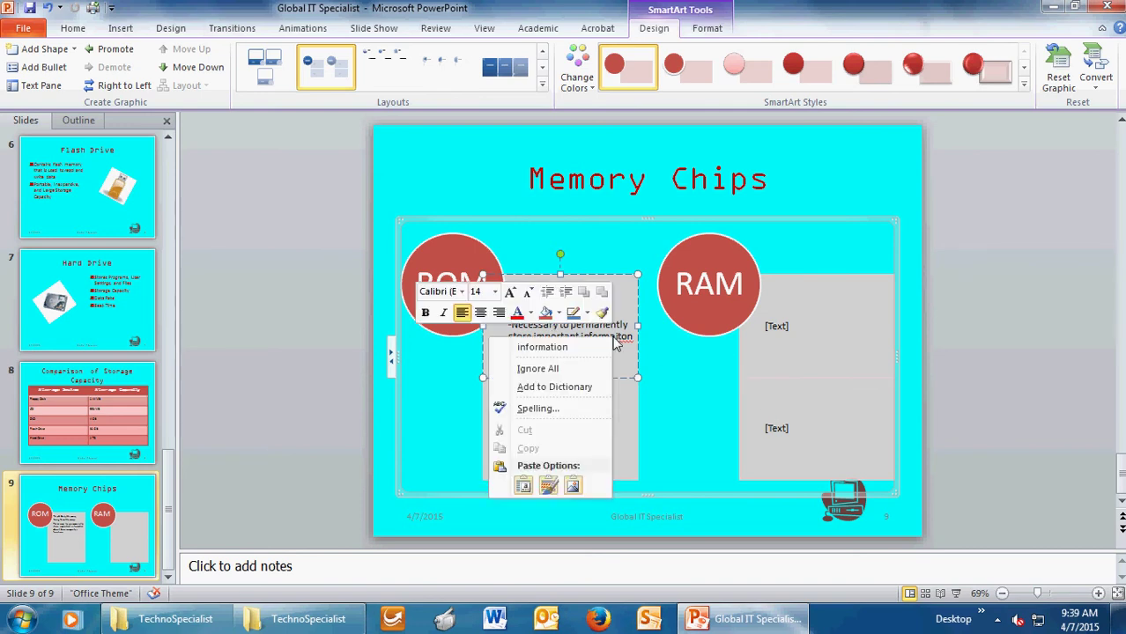
left_click(577, 349)
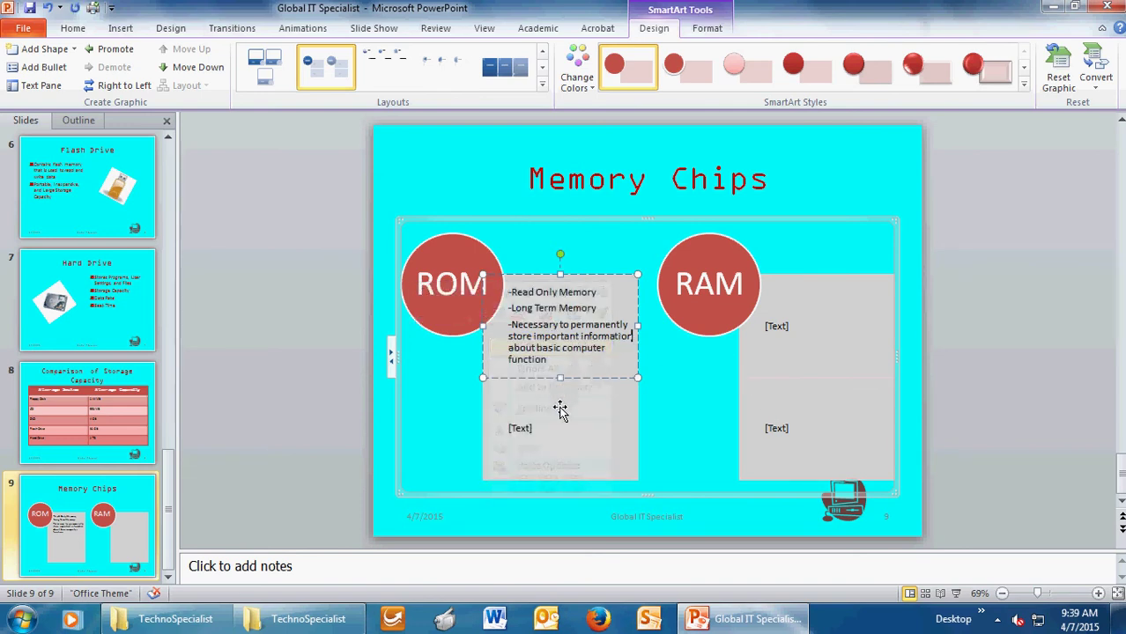
left_click(569, 357)
Step: Add the ROM lines '-Computers Come with ROM' and '-Usually selected by the manufacture'
key("Return")
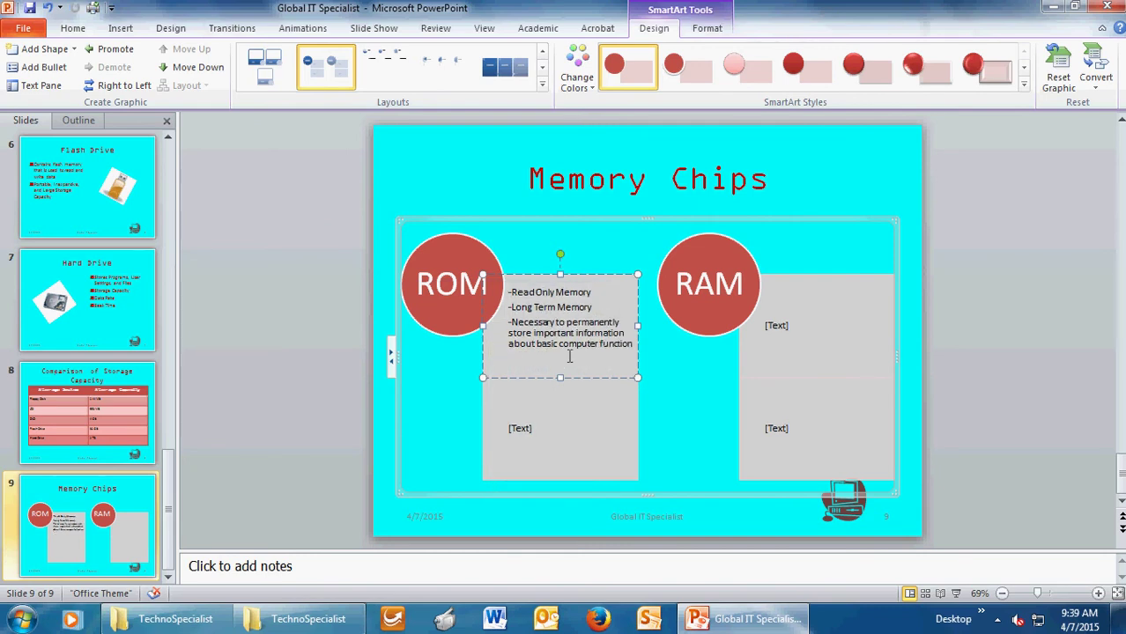
type("-")
type("-C")
type("omputers")
type("Come with")
type(" ROM")
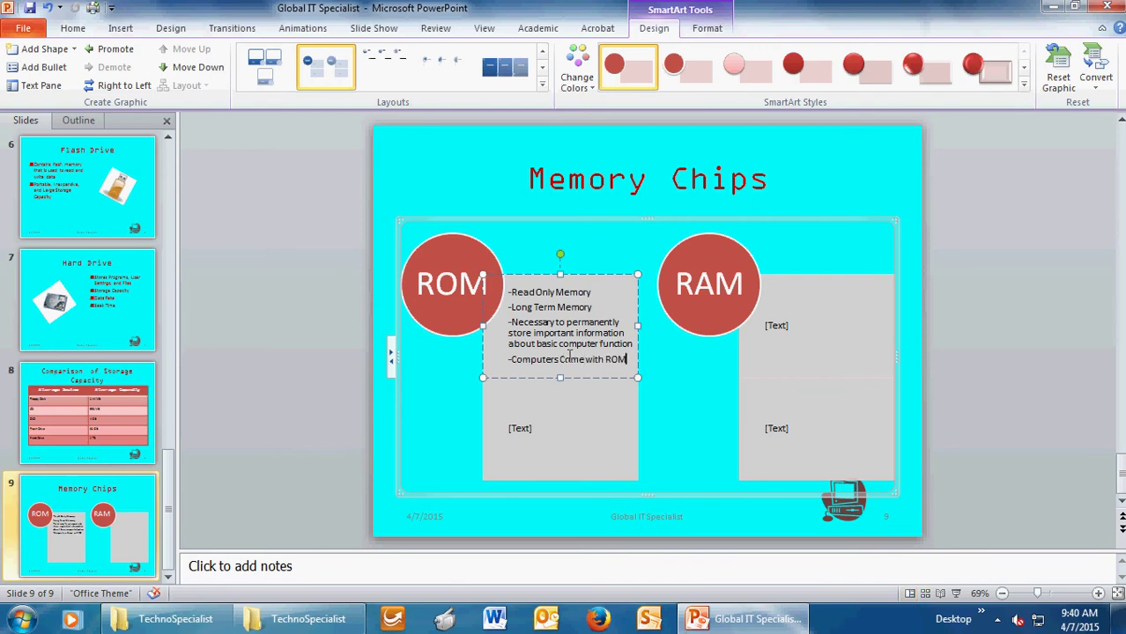
key("Return")
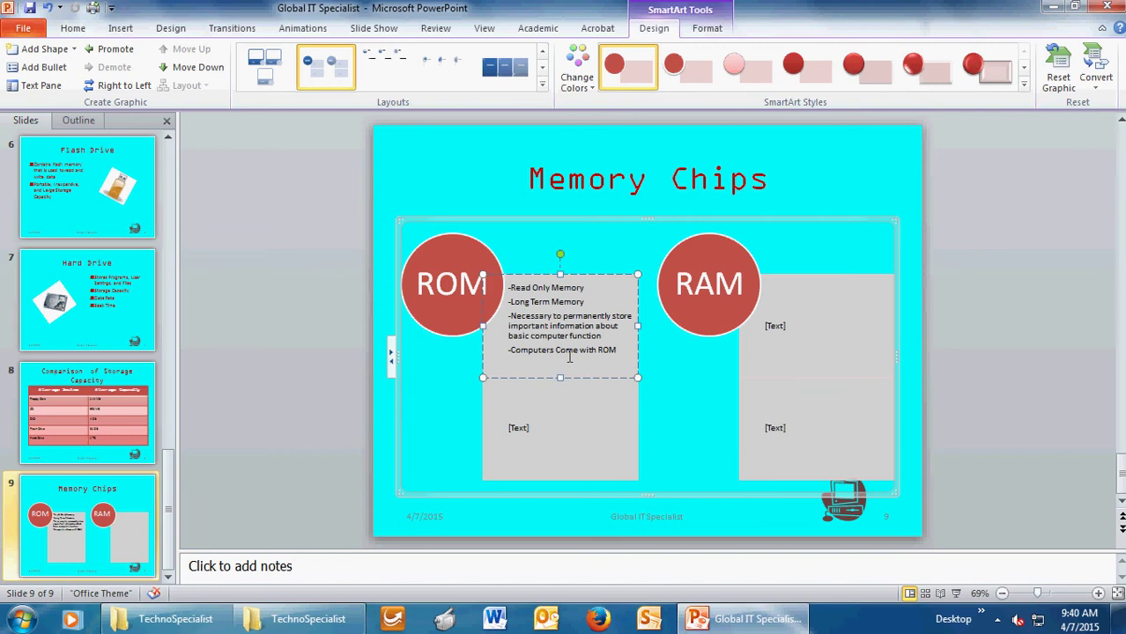
type("-Usually selected by the manufacture")
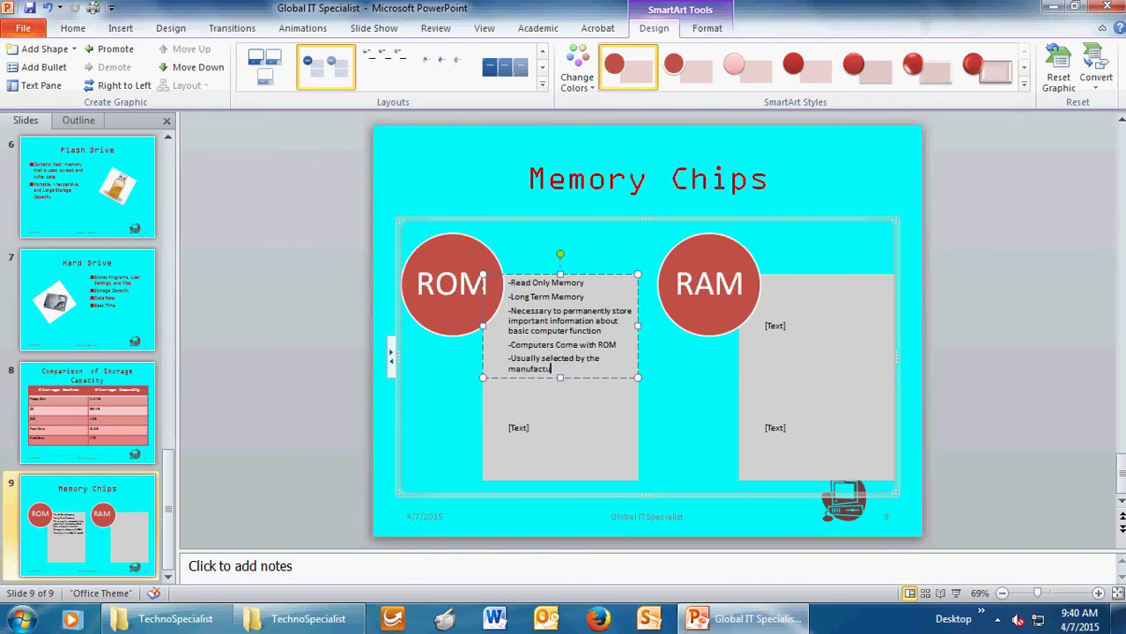
Step: Delete the empty [Text] placeholder below the ROM facts and reshape the ROM box tall and narrow
left_click(564, 403)
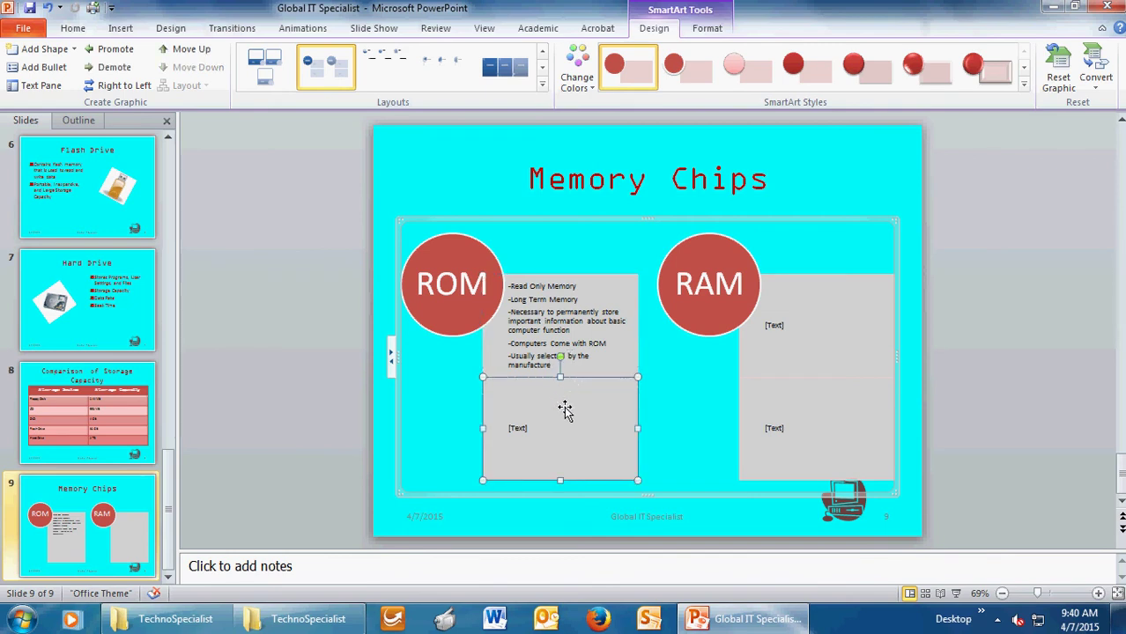
key("Delete")
left_click(582, 334)
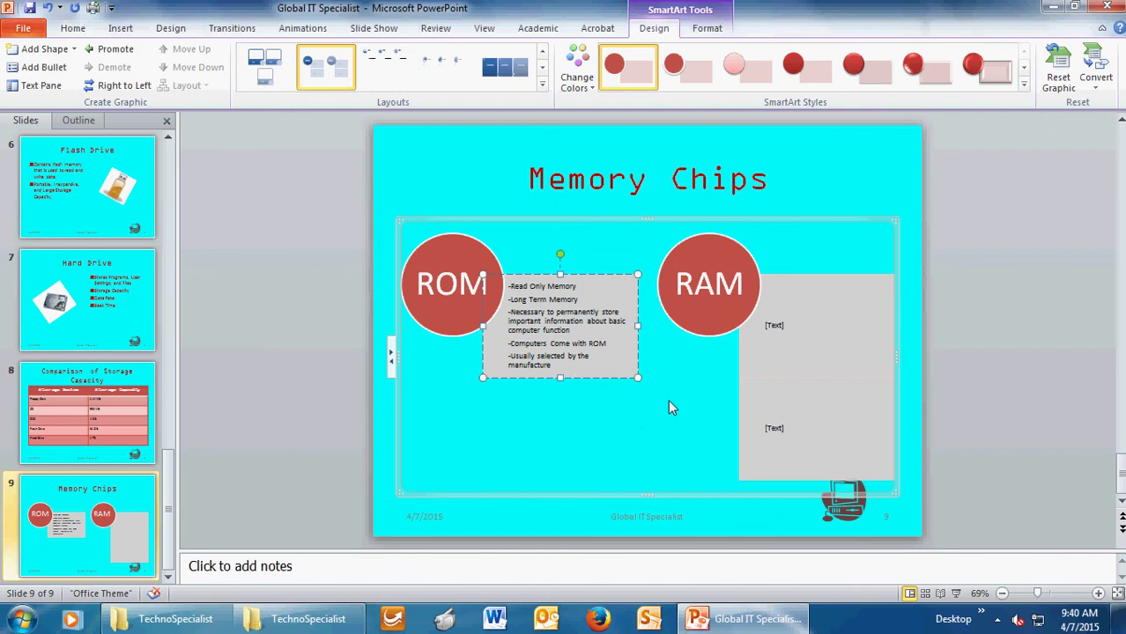
left_click_drag(640, 382, 631, 460)
left_click_drag(544, 258, 522, 251)
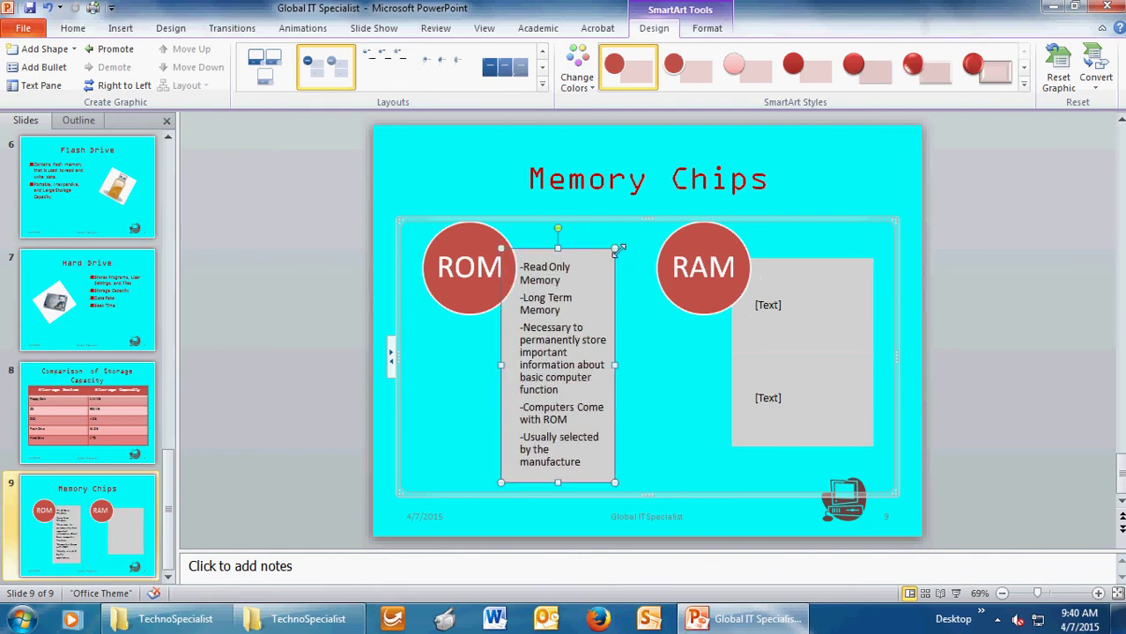
left_click_drag(615, 248, 629, 245)
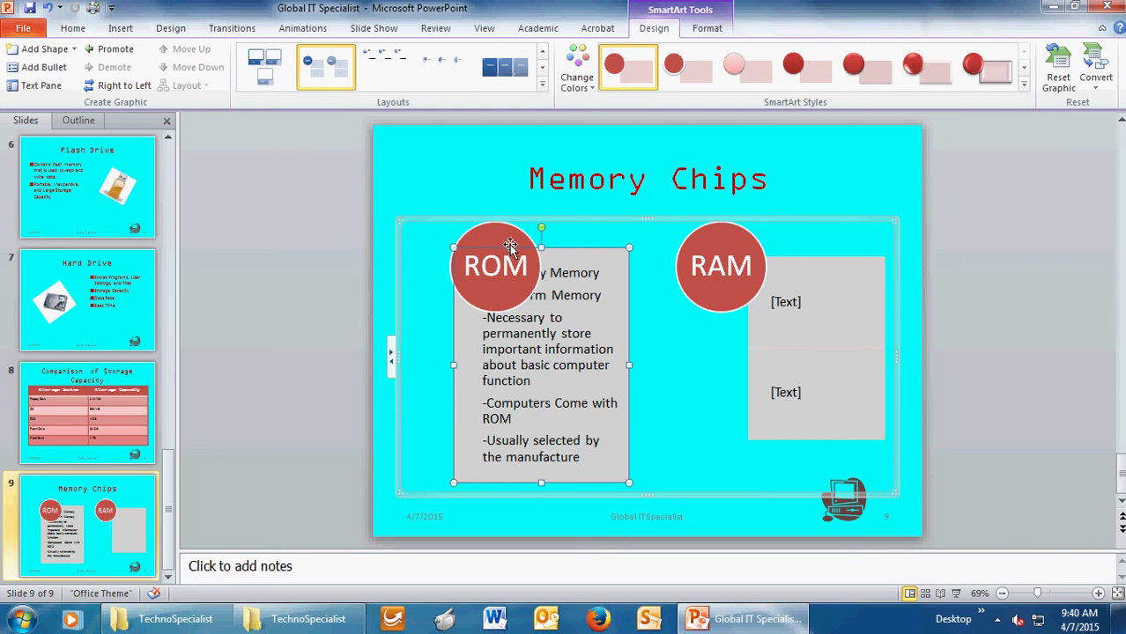
mouse_move(628, 247)
left_mouse_down()
mouse_move(608, 252)
mouse_move(622, 255)
left_mouse_up()
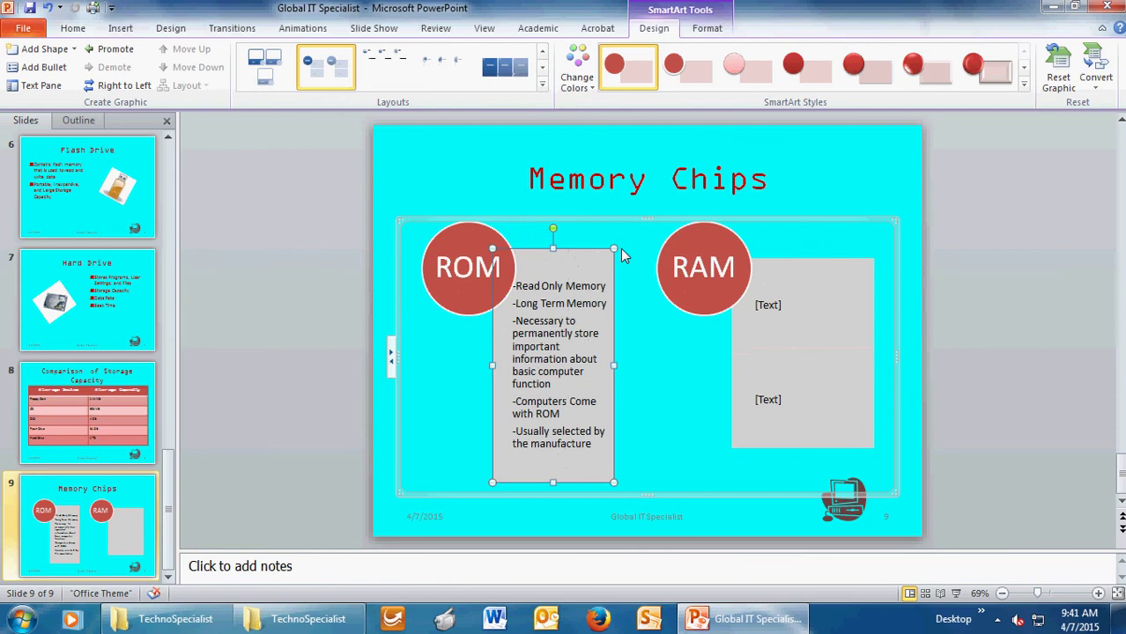
Step: Delete the lower empty [Text] placeholder beside the RAM circle
left_click(785, 385)
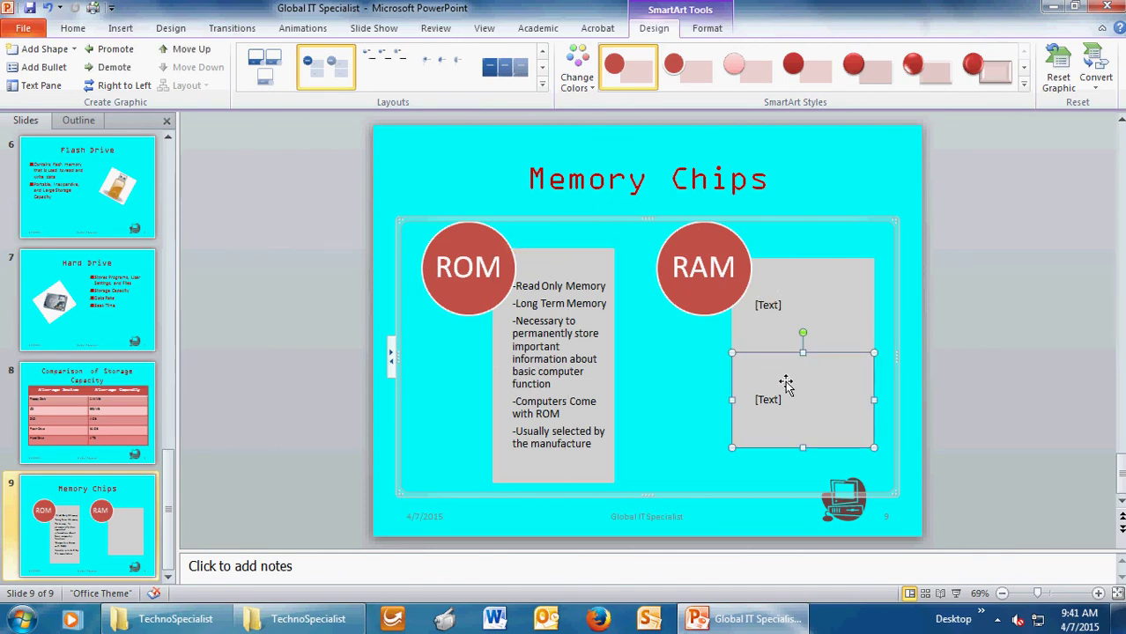
key("Delete")
left_click(767, 299)
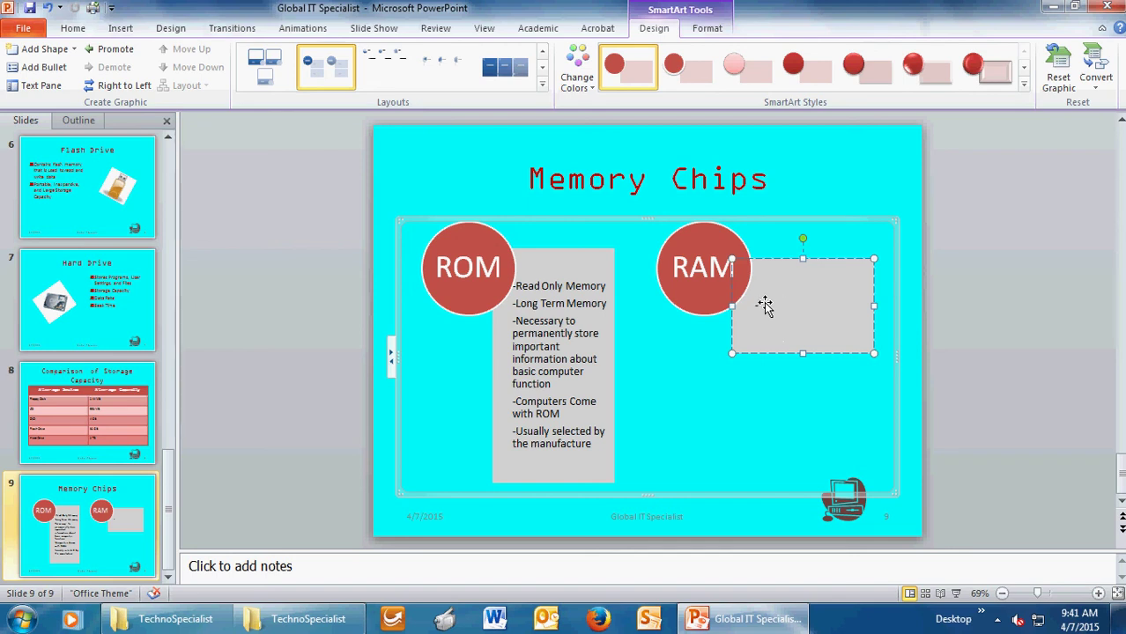
Step: Type the RAM facts: Random Access Memory, Short Term Memory, and the temporary-storage line
type("-RA")
type("ndowm")
key("BackSpace")
key("BackSpace")
type("m Access Memory")
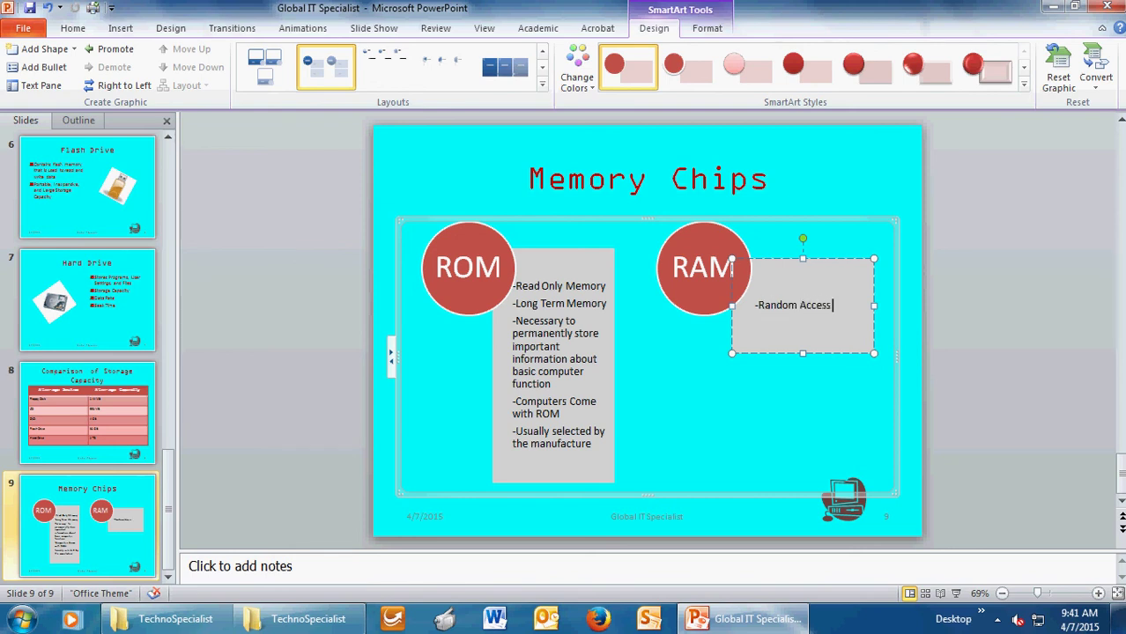
key("Return")
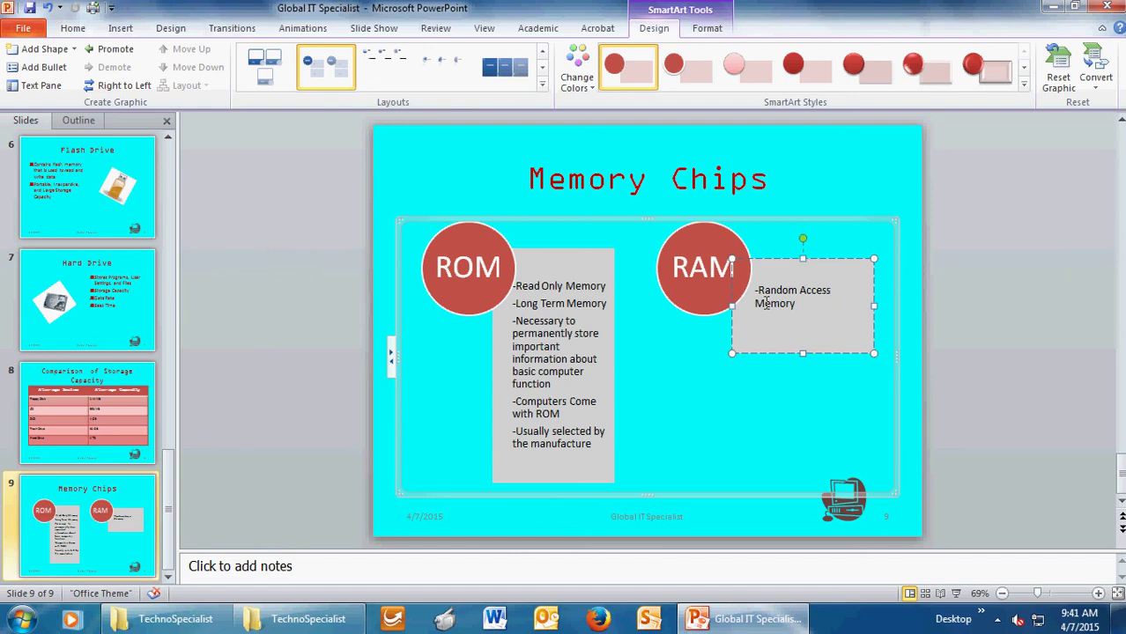
type("Short Term Memory")
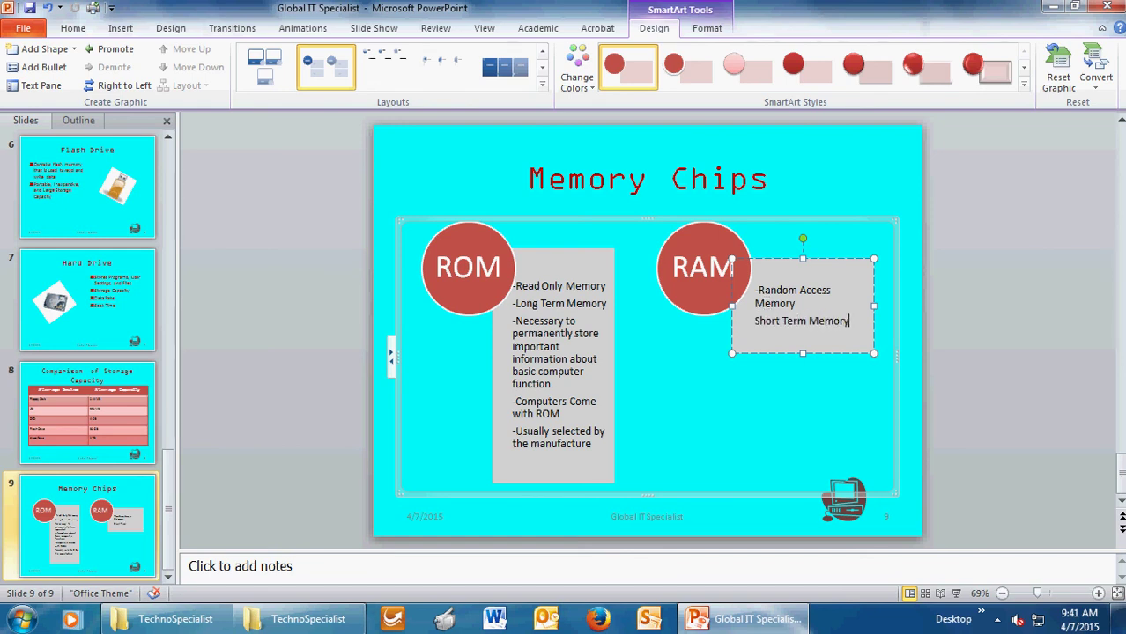
key("Return")
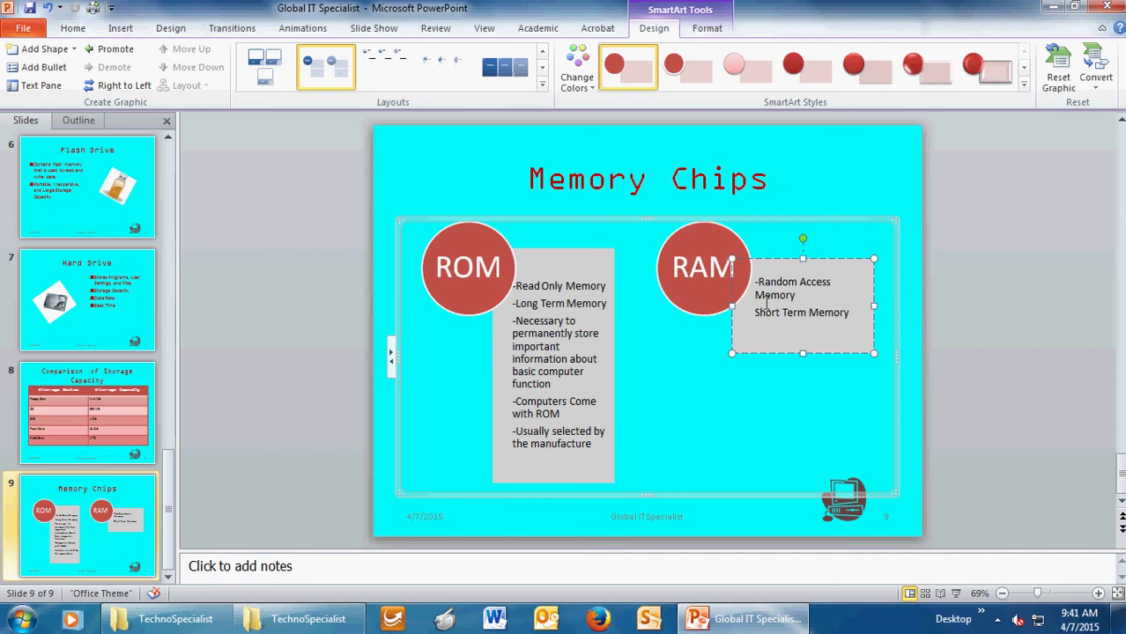
type("Necessary for pro")
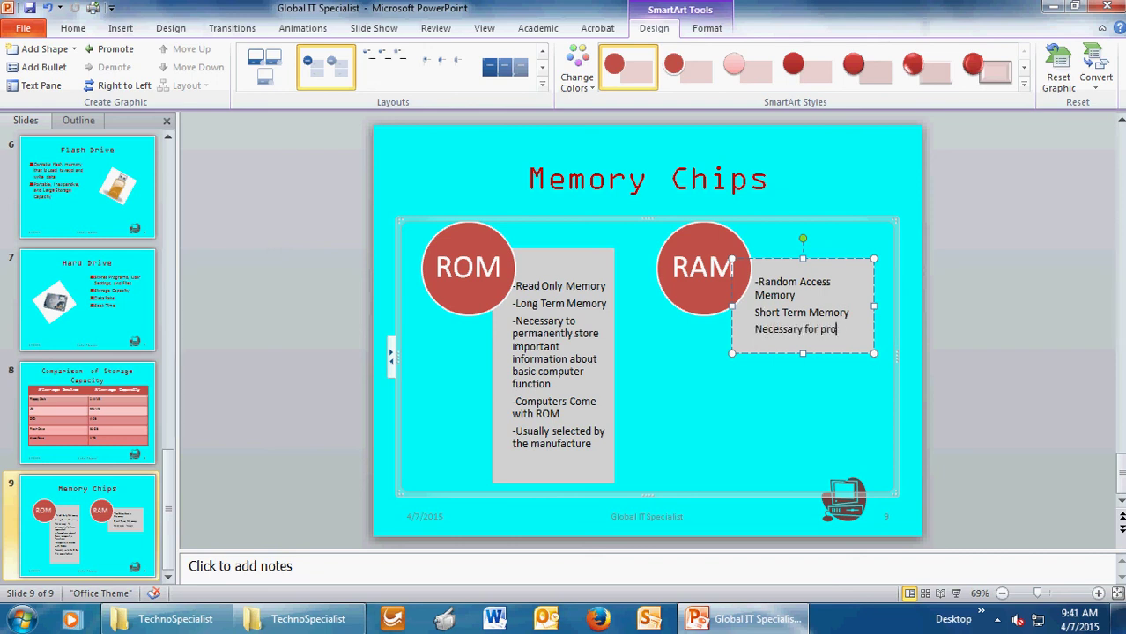
type("grams and files to")
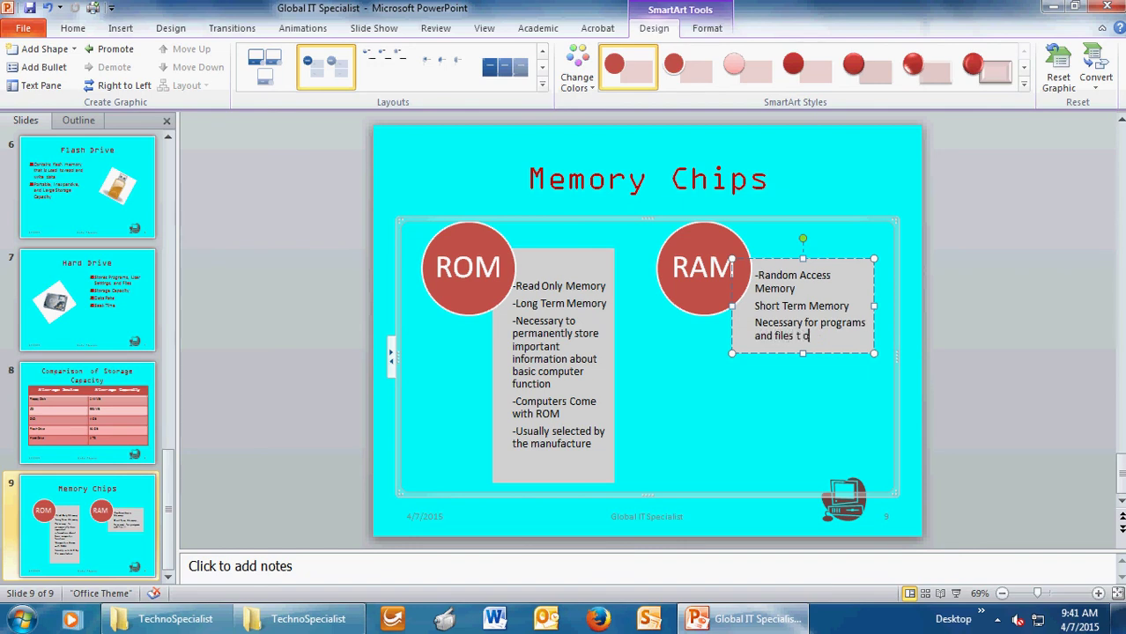
type(" be temporarily st")
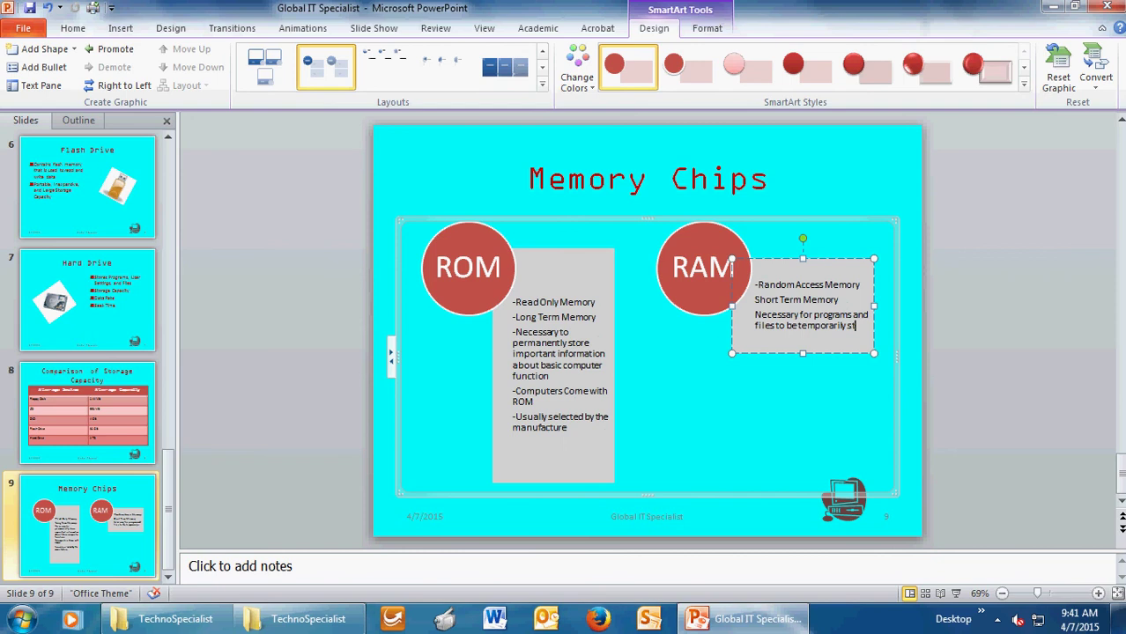
type("ored so that a pers ")
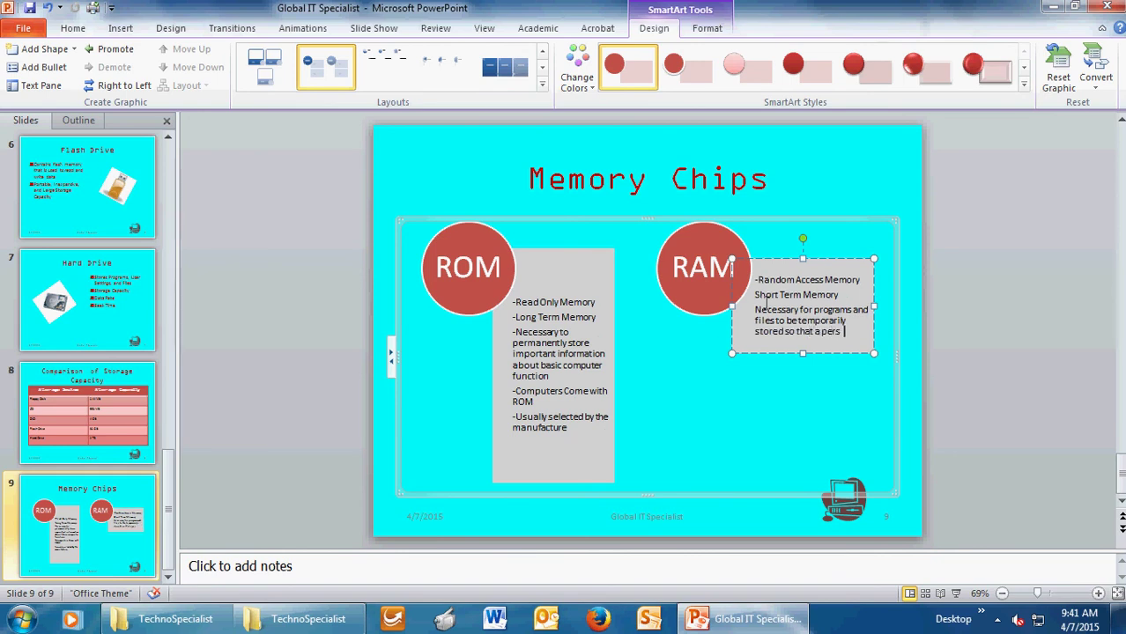
type("on can work w")
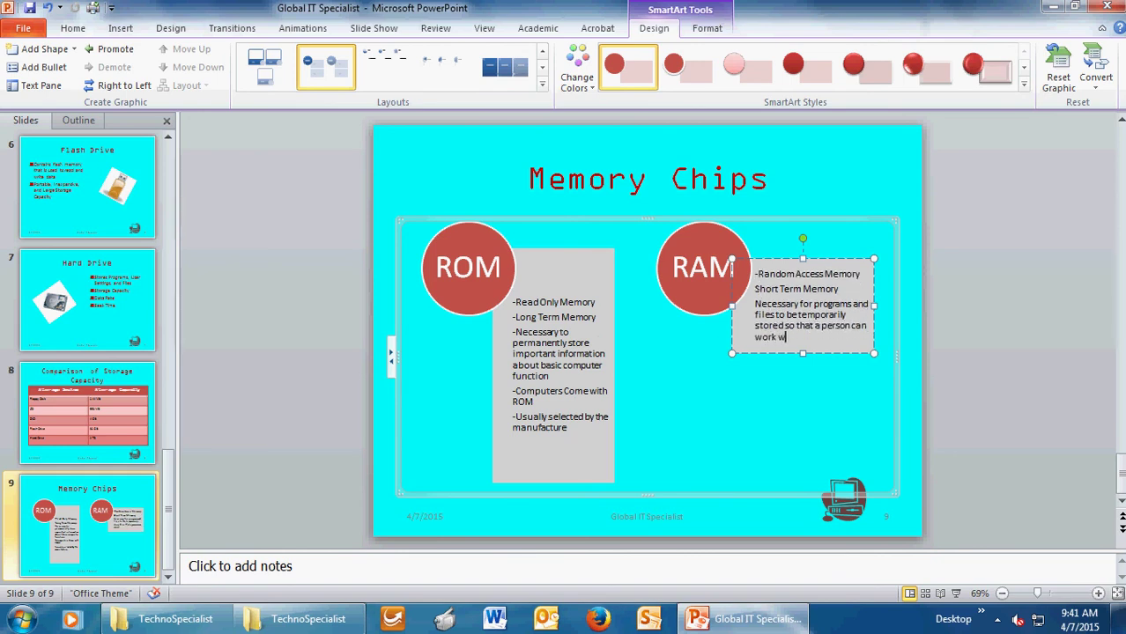
type("ith them")
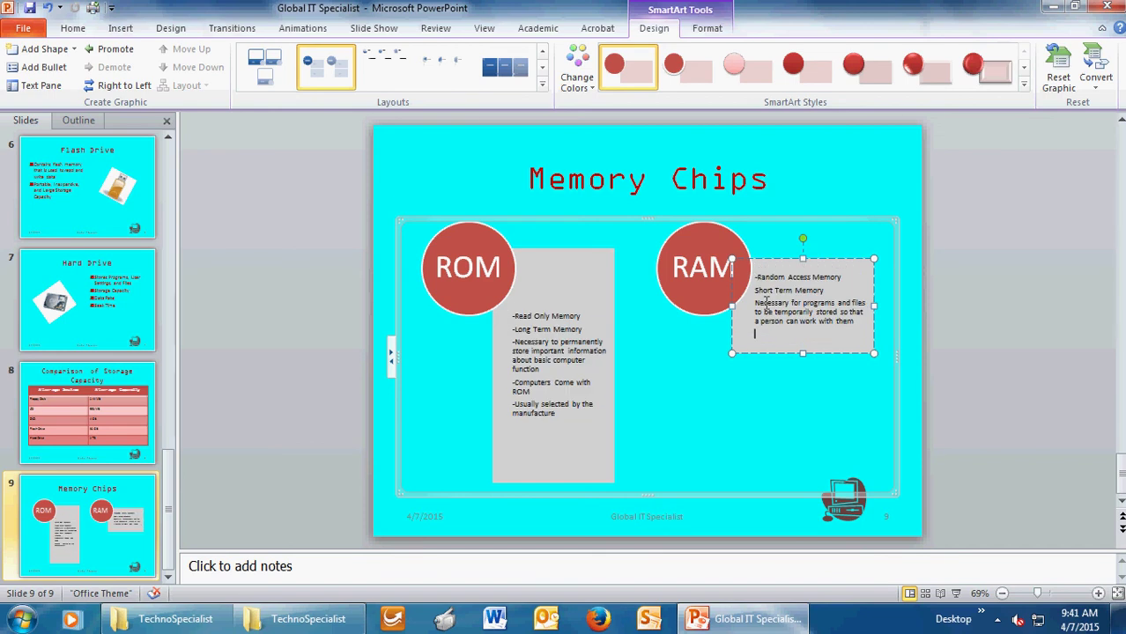
key("Return")
Step: Resize the RAM facts box narrower and move it left beside the RAM circle
left_click_drag(724, 170, 874, 465)
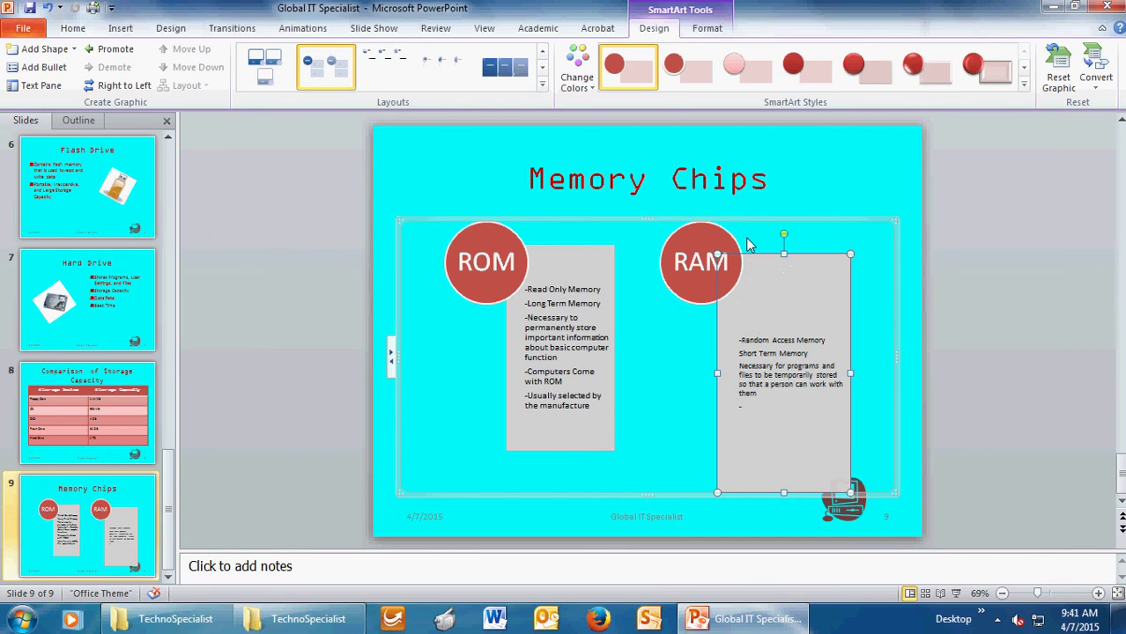
left_click_drag(782, 253, 796, 246)
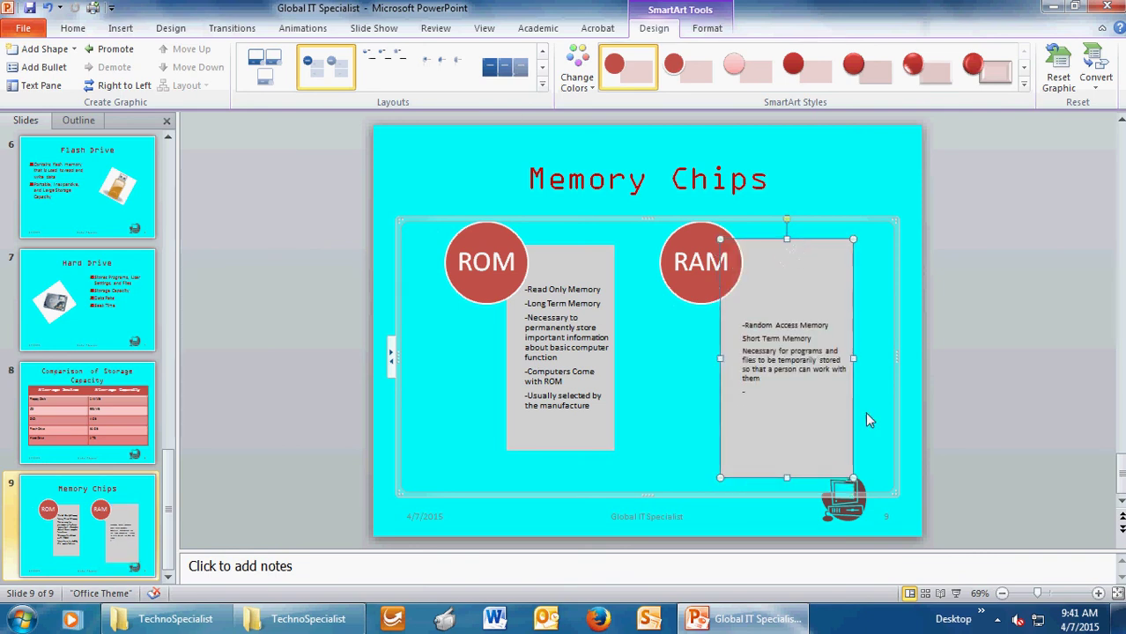
left_click_drag(851, 476, 848, 462)
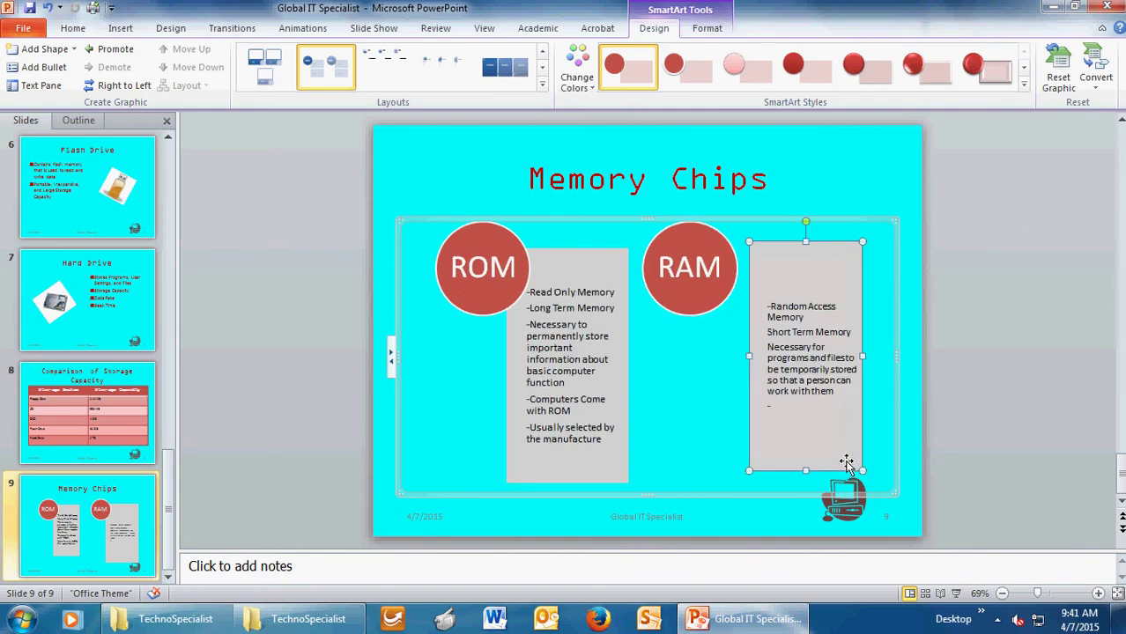
left_click_drag(764, 243, 745, 250)
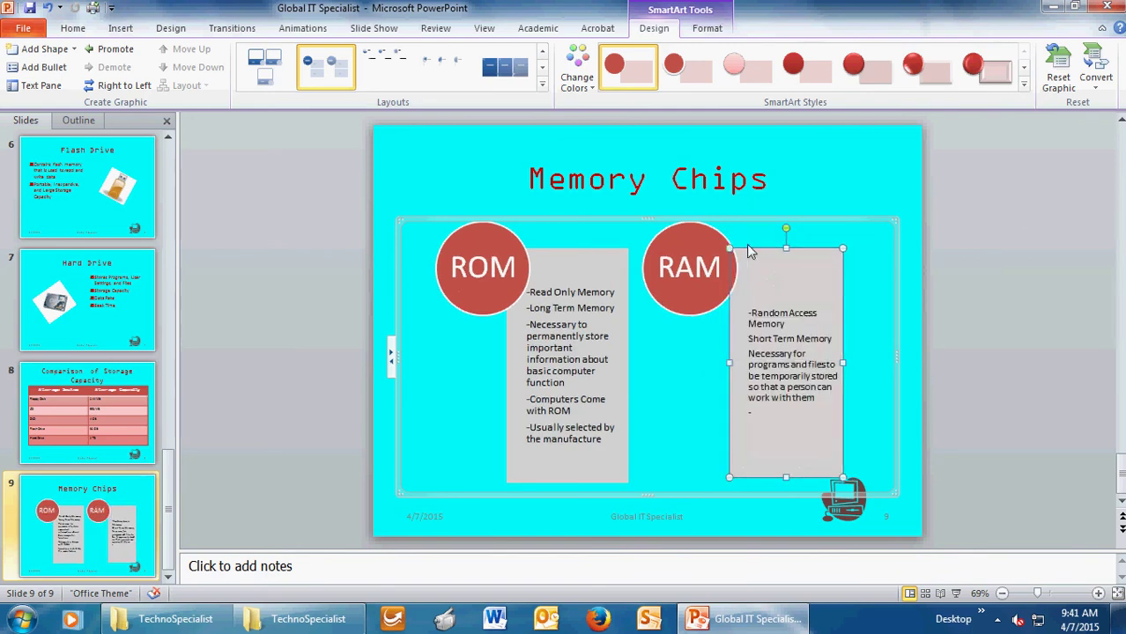
Step: Put a hyphen at the start of each existing RAM fact line
left_click(751, 338)
type("-")
key("BackSpace")
key("Delete")
key("Left")
type("-")
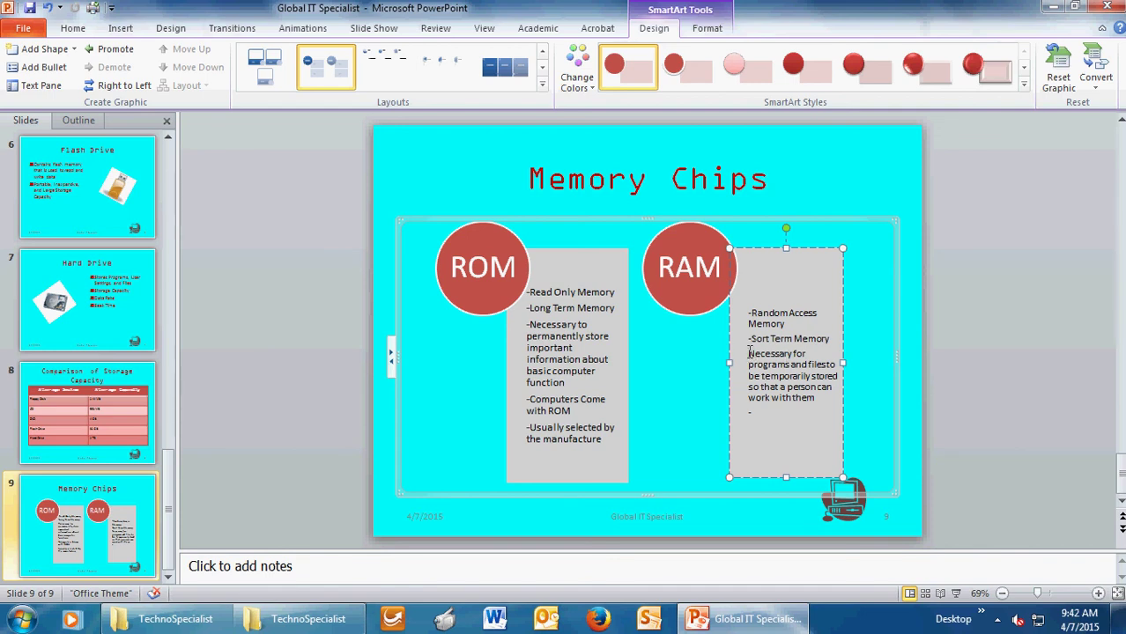
left_click(748, 353)
type("-")
Step: Add the last RAM fact: 'The higher the storage capacity, the more efficiently the computer will work'
left_click(754, 410)
type("The")
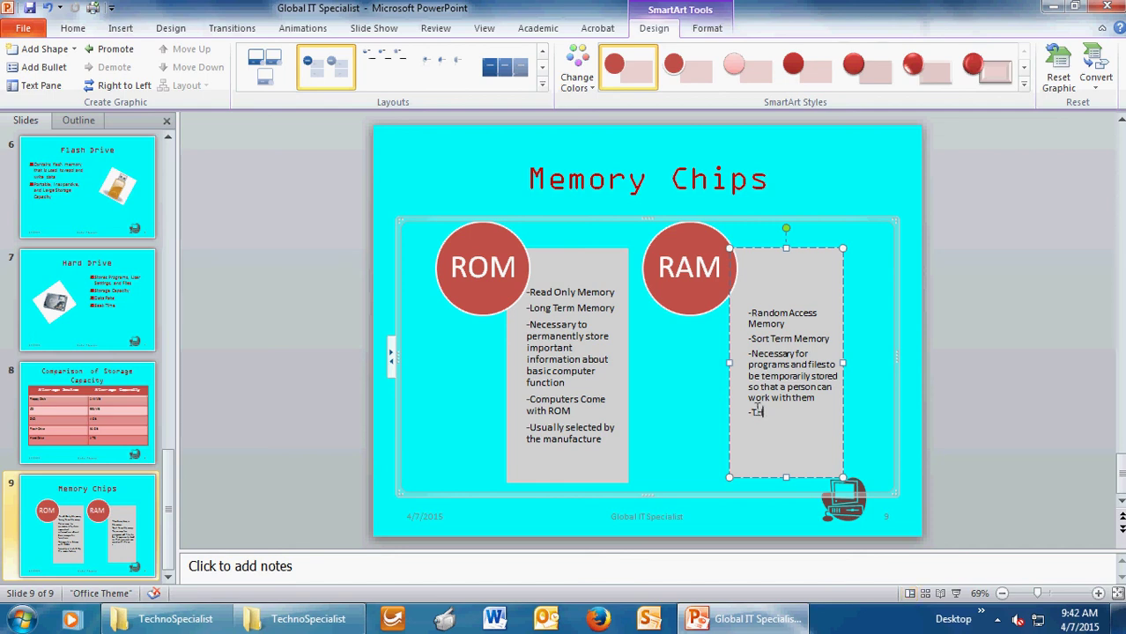
key("BackSpace")
type("higher the sorage")
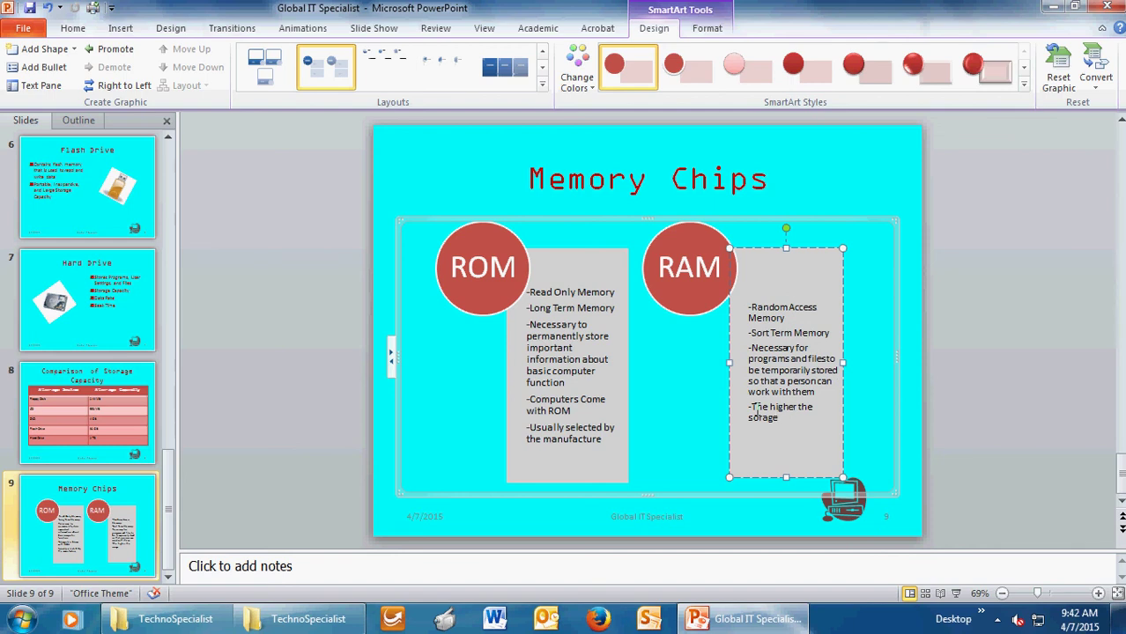
key("BackSpace")
type("e capacity, the more eff")
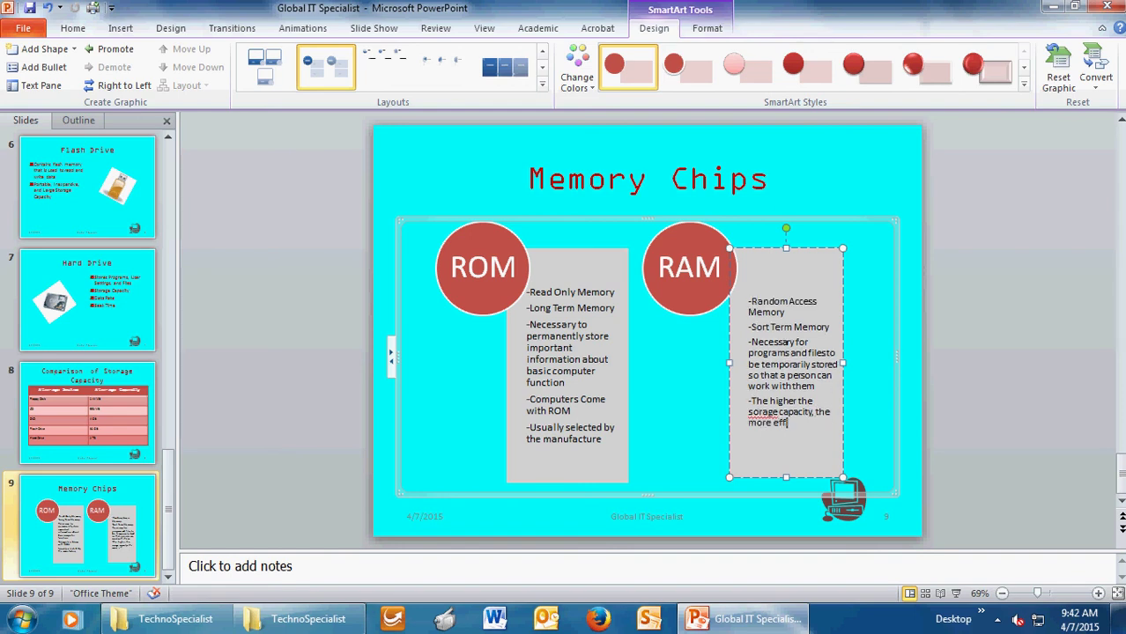
type("iciently the computer will work")
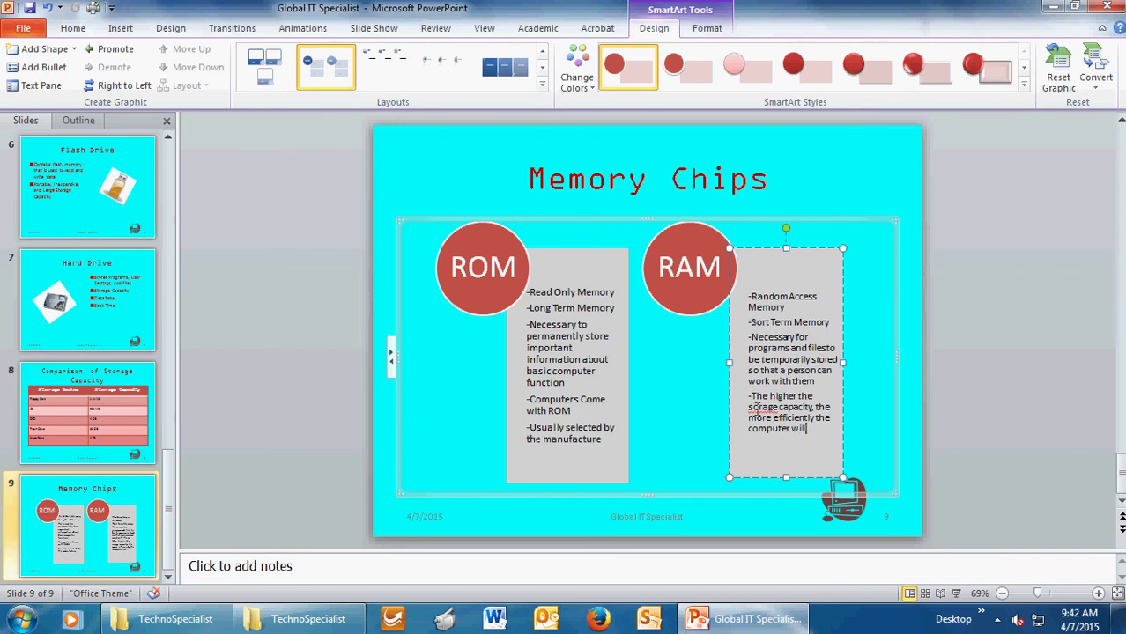
Step: Correct 'sorage' to 'storage' from the spelling suggestions and save the presentation
right_click(759, 408)
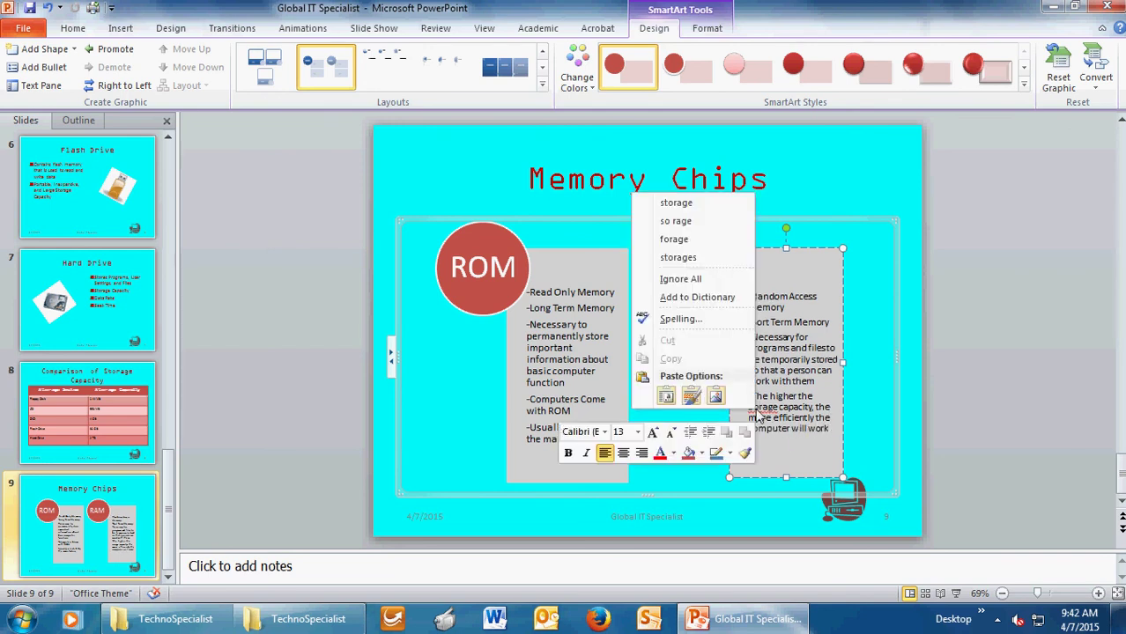
left_click(673, 199)
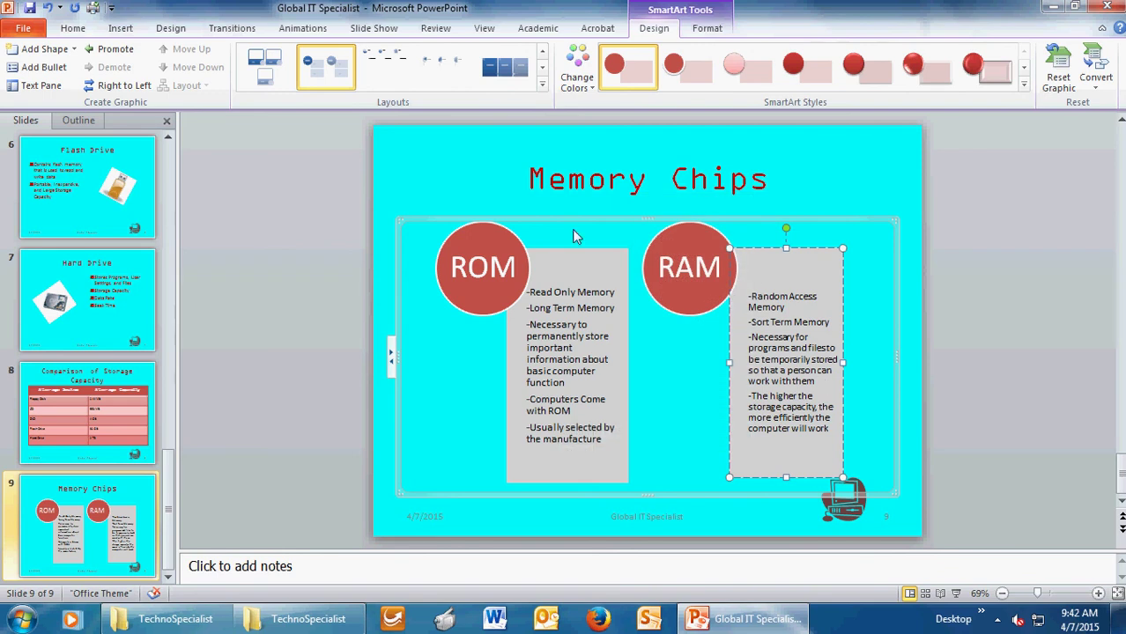
left_click(29, 9)
Step: Reselect the RAM fact box within the SmartArt and return to editing its text
left_click(788, 512)
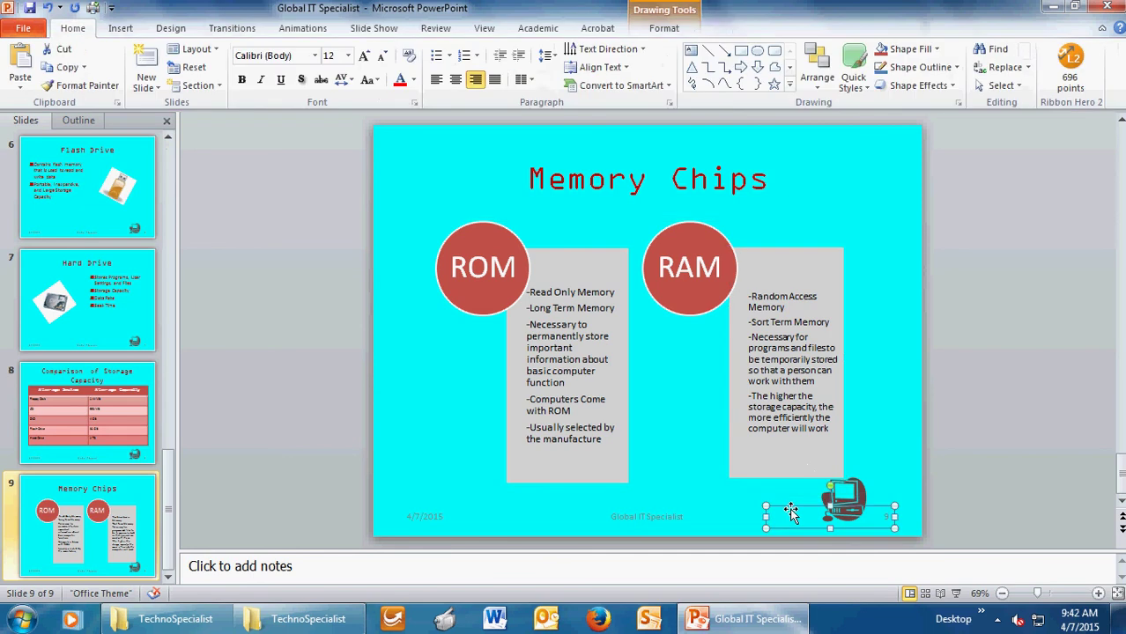
left_click(855, 440)
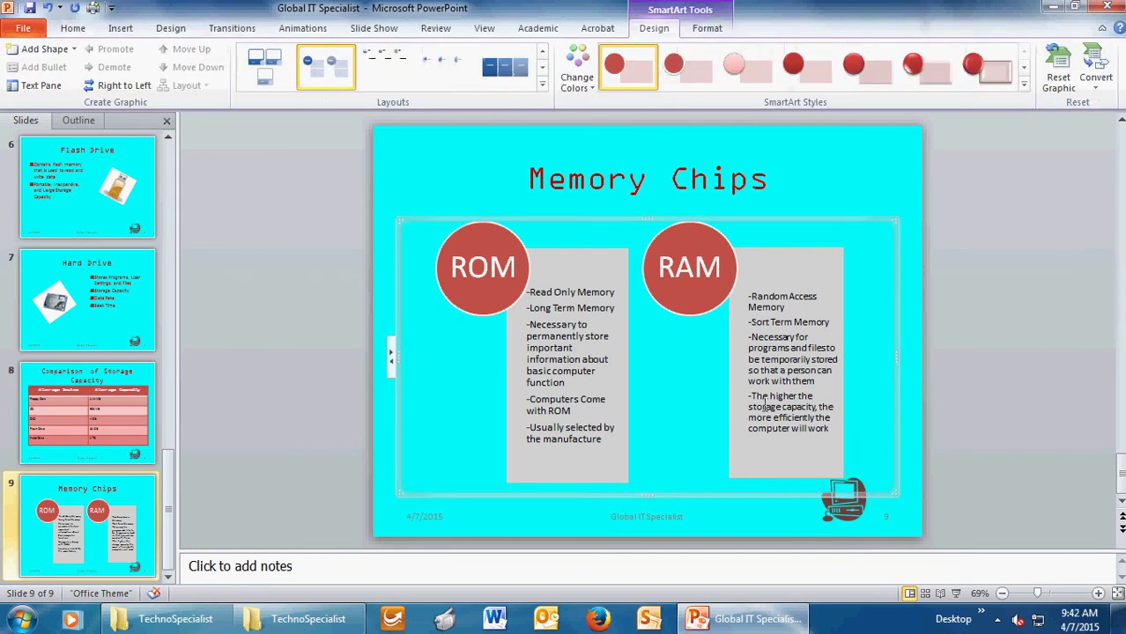
left_click(766, 287)
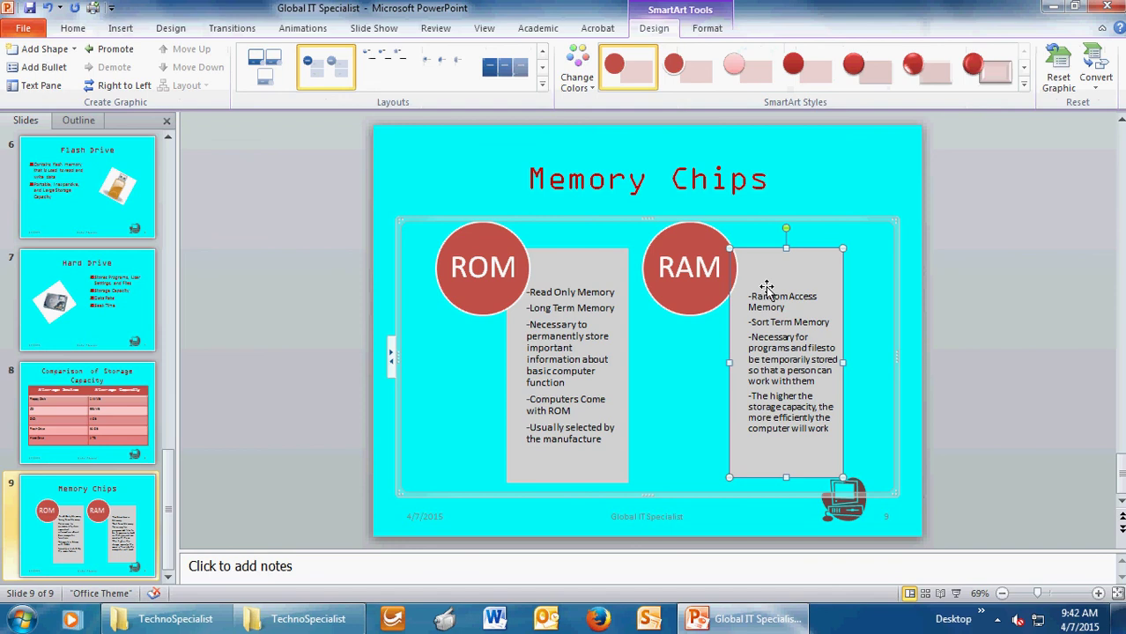
left_click(766, 287)
Step: Align all the RAM facts to the top of their box
left_click_drag(753, 293, 845, 433)
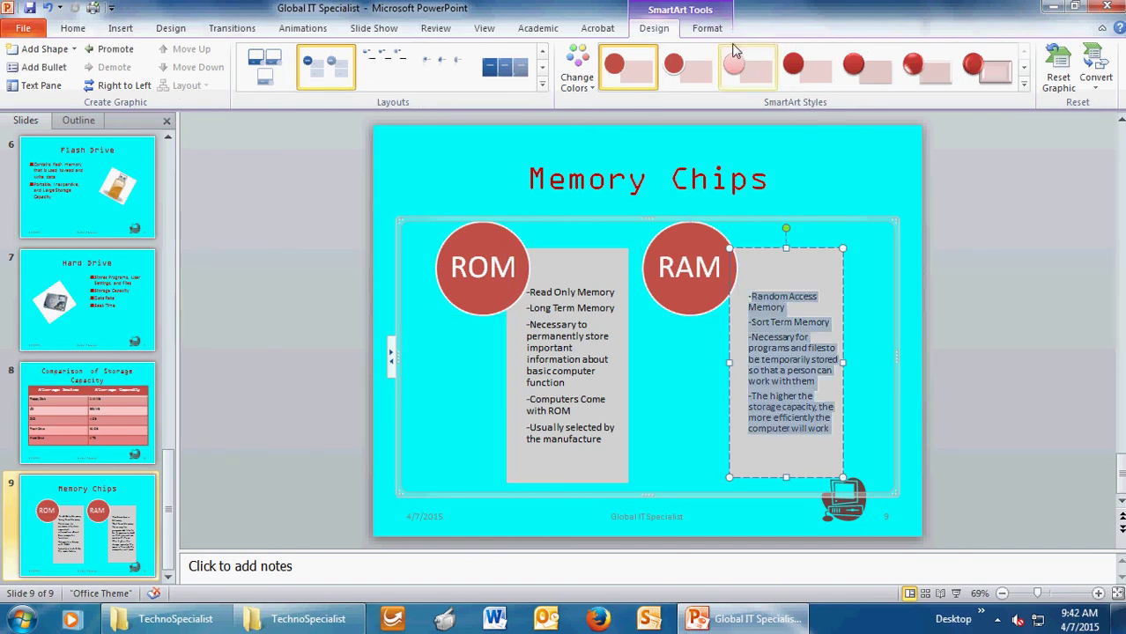
left_click(705, 29)
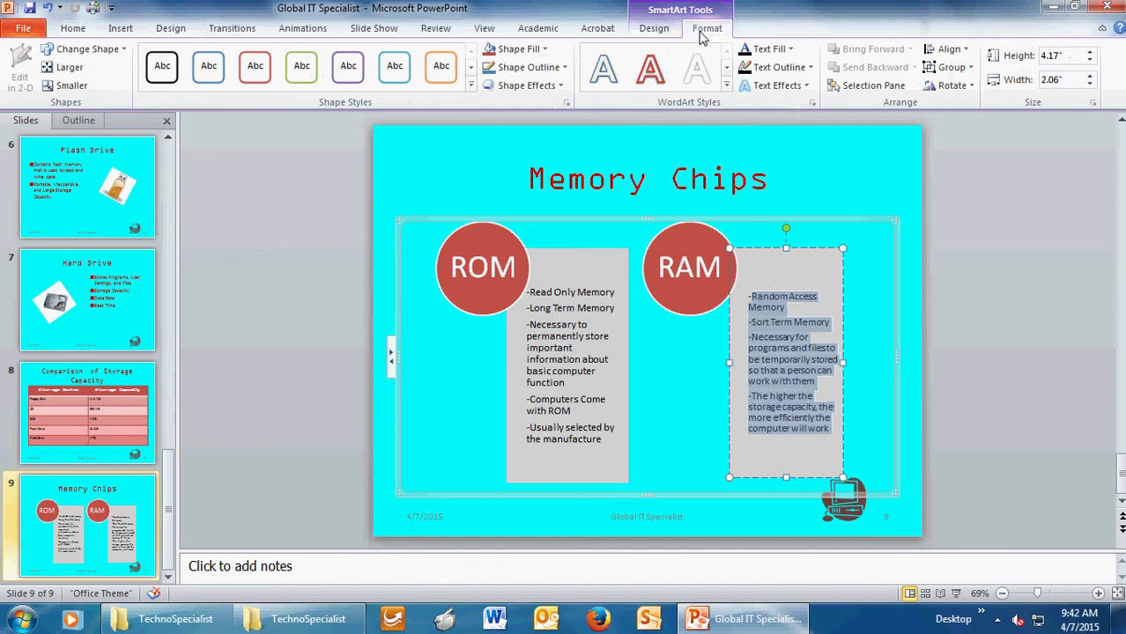
left_click(946, 50)
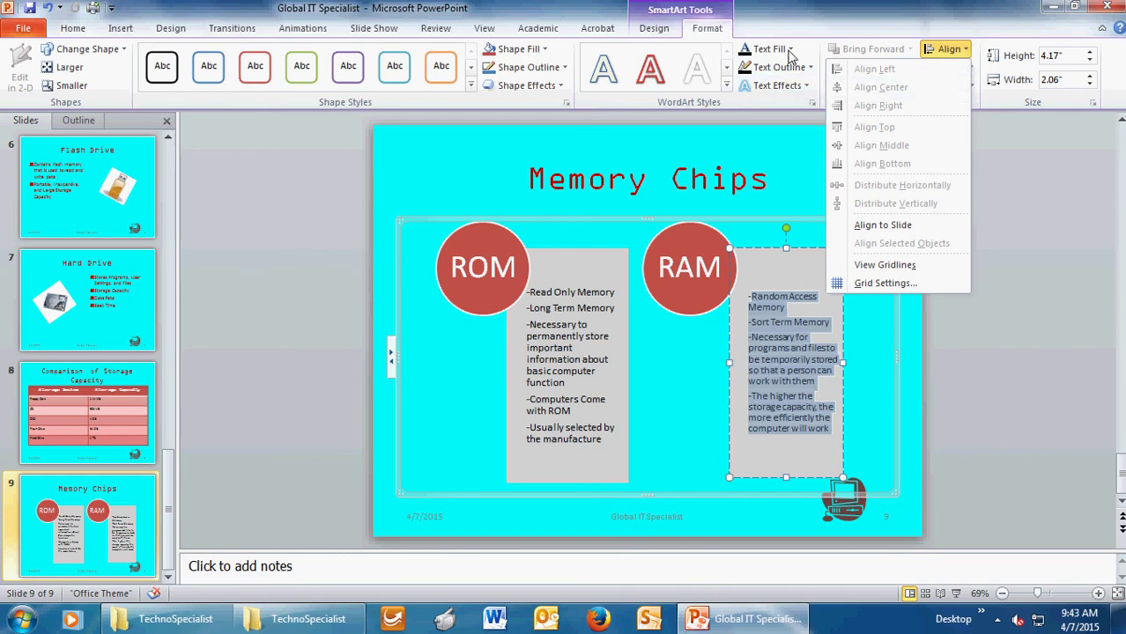
left_click(73, 29)
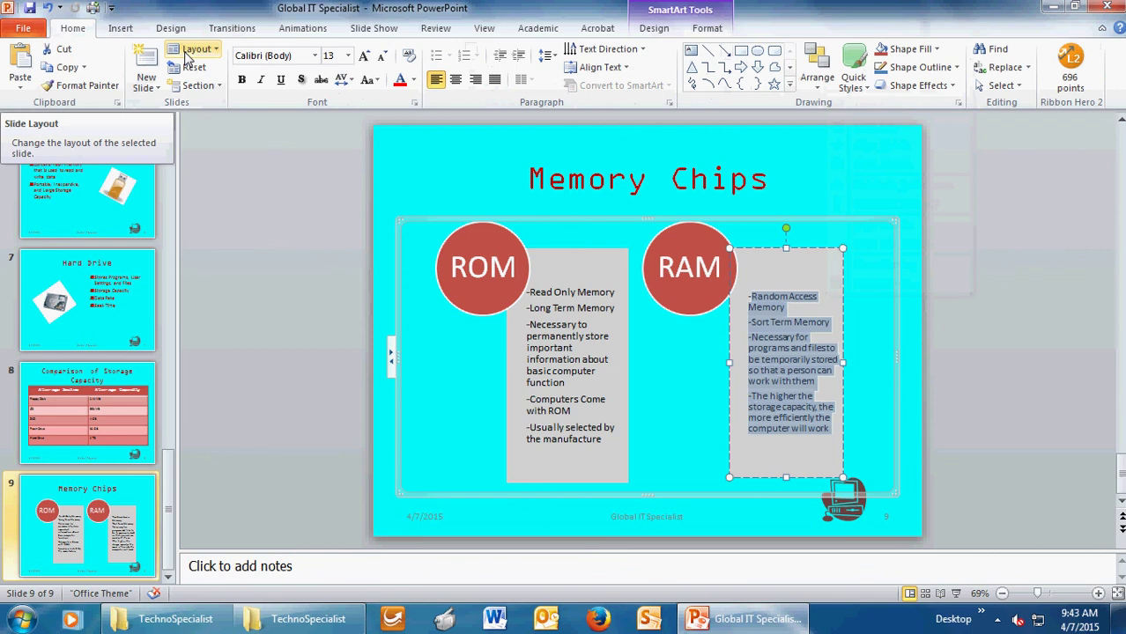
left_click(623, 49)
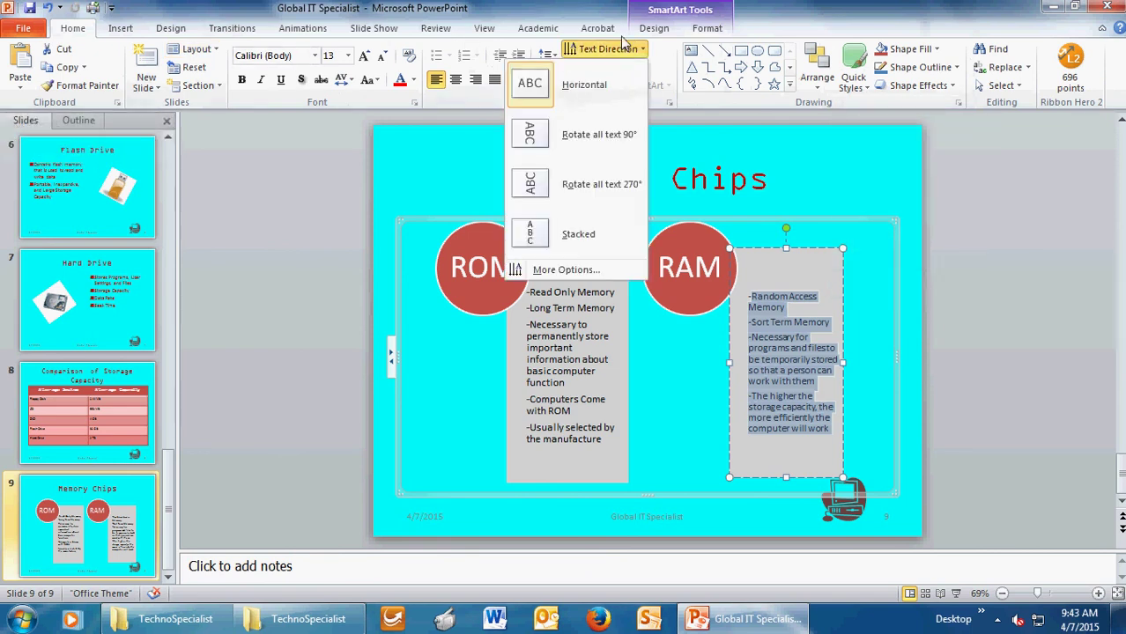
left_click(625, 48)
left_click(602, 68)
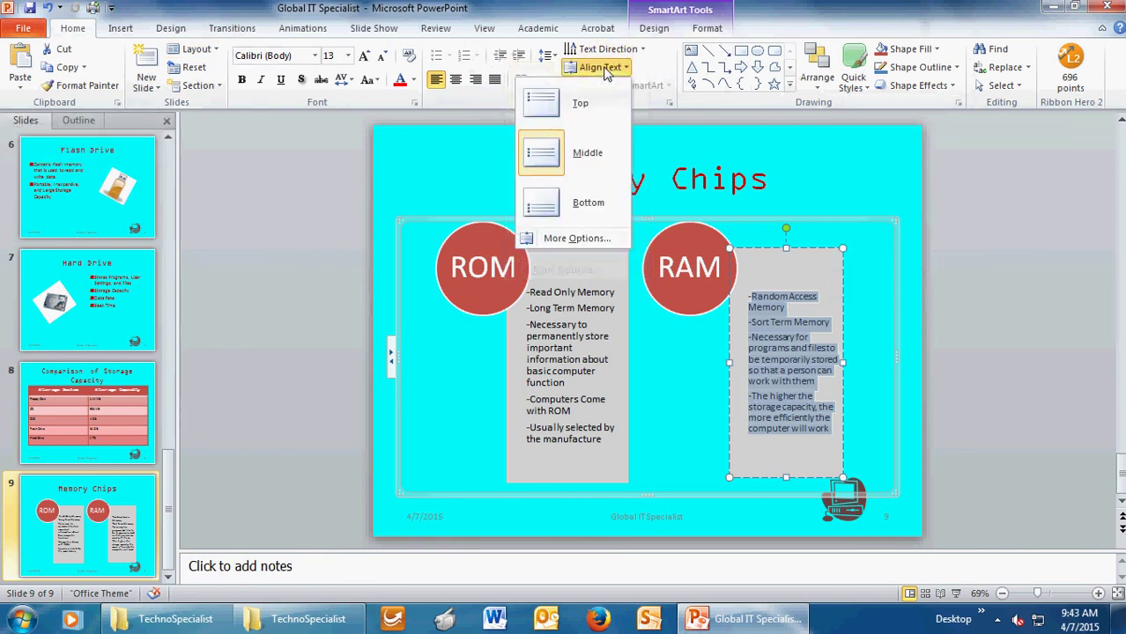
left_click(575, 98)
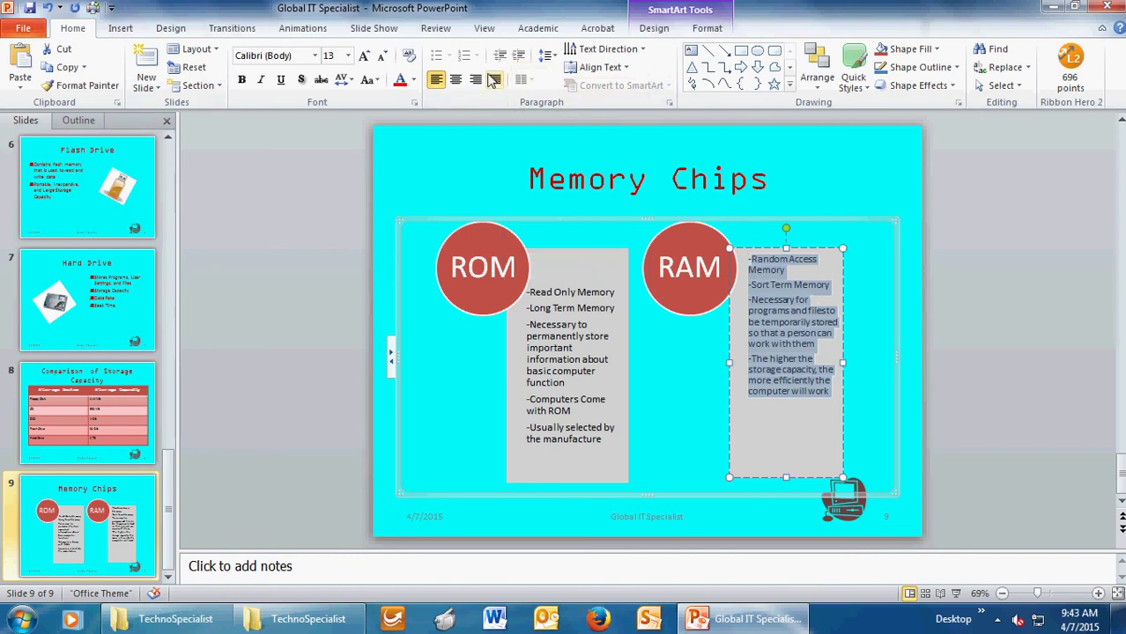
Step: Set the RAM facts' font size to 14 pt
left_click(348, 56)
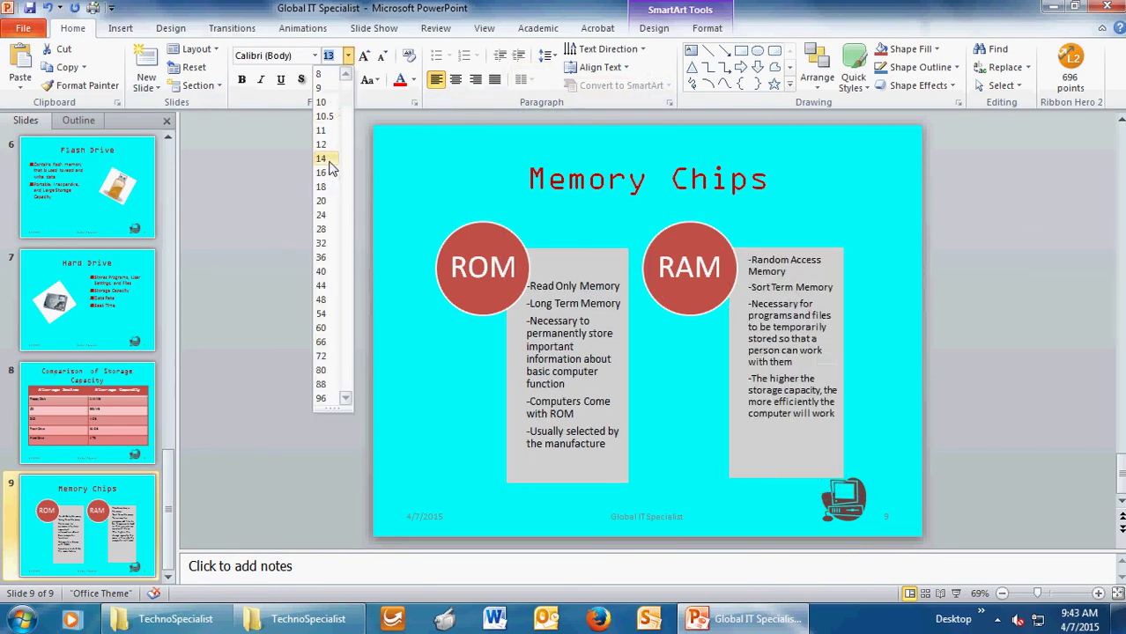
left_click(328, 160)
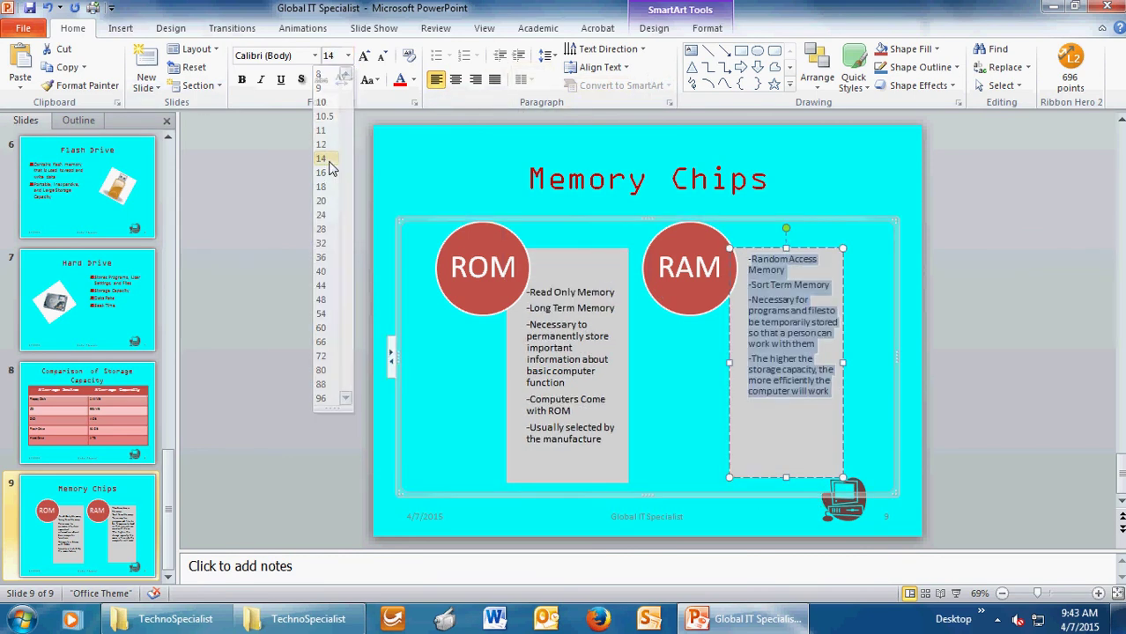
left_click(547, 287)
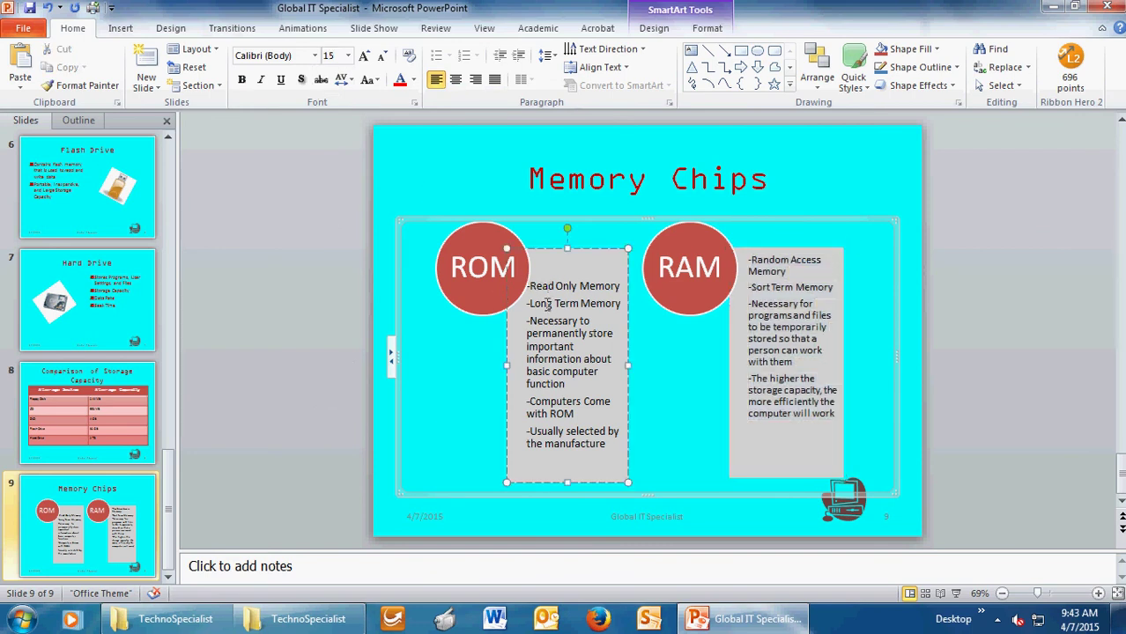
Step: Top-align the ROM facts and nudge the ROM box slightly right beside its circle
left_click_drag(532, 287, 610, 451)
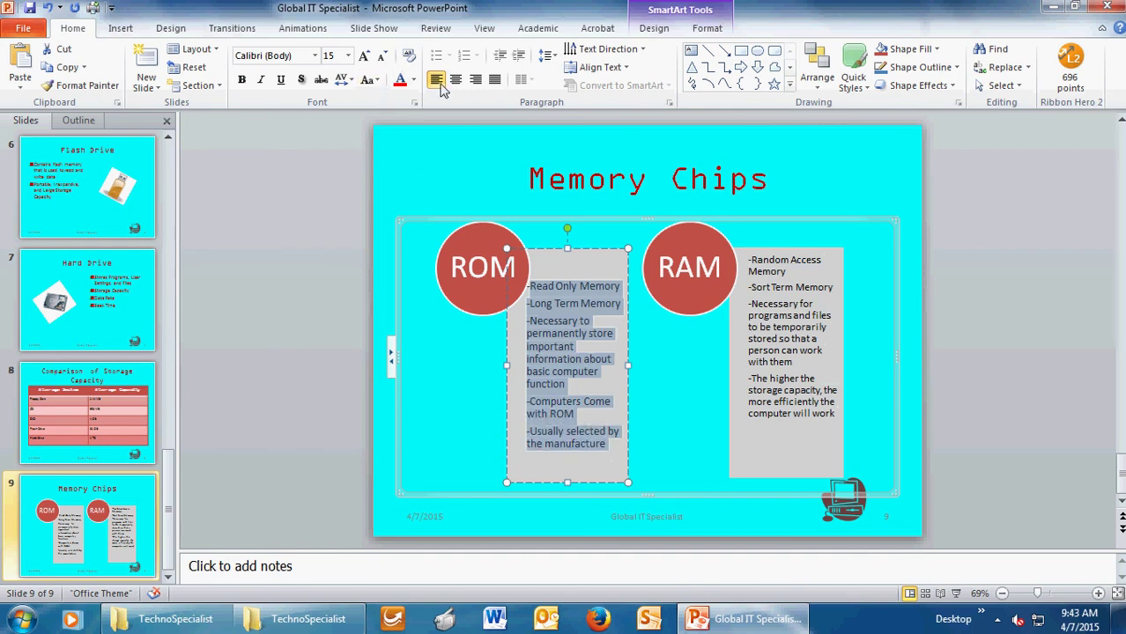
left_click(599, 67)
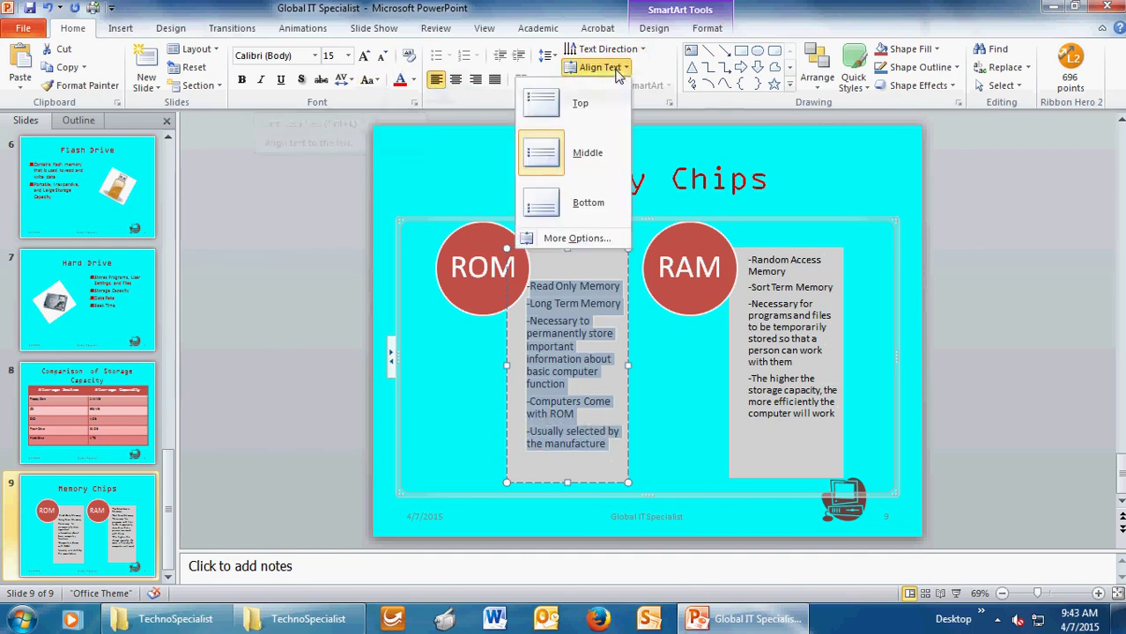
left_click(582, 104)
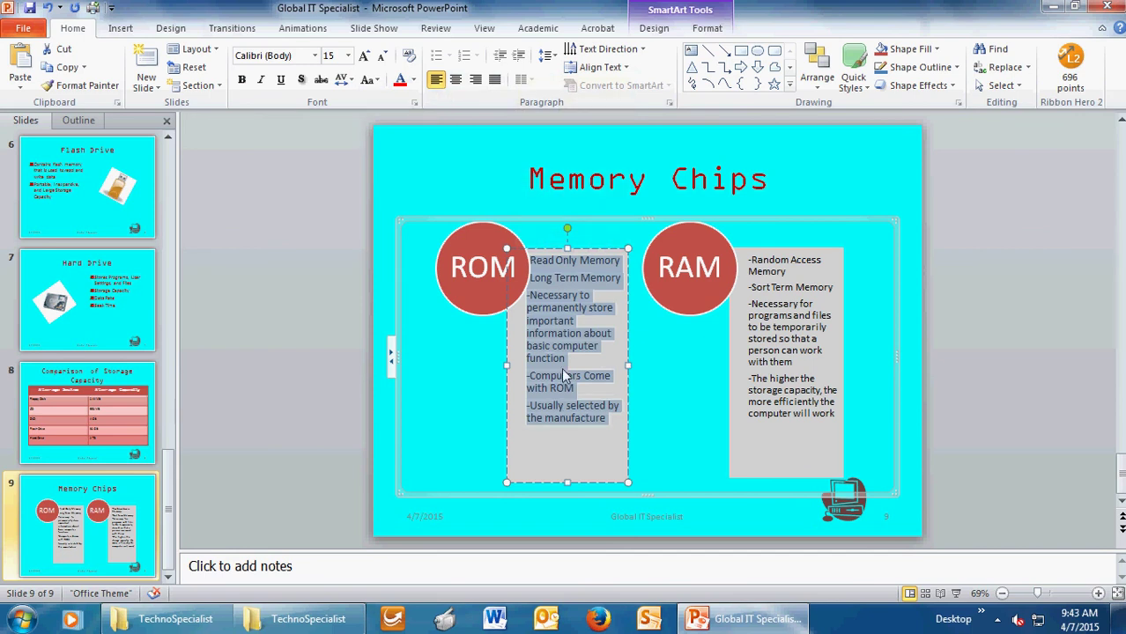
left_click(557, 334)
left_click_drag(581, 253, 597, 247)
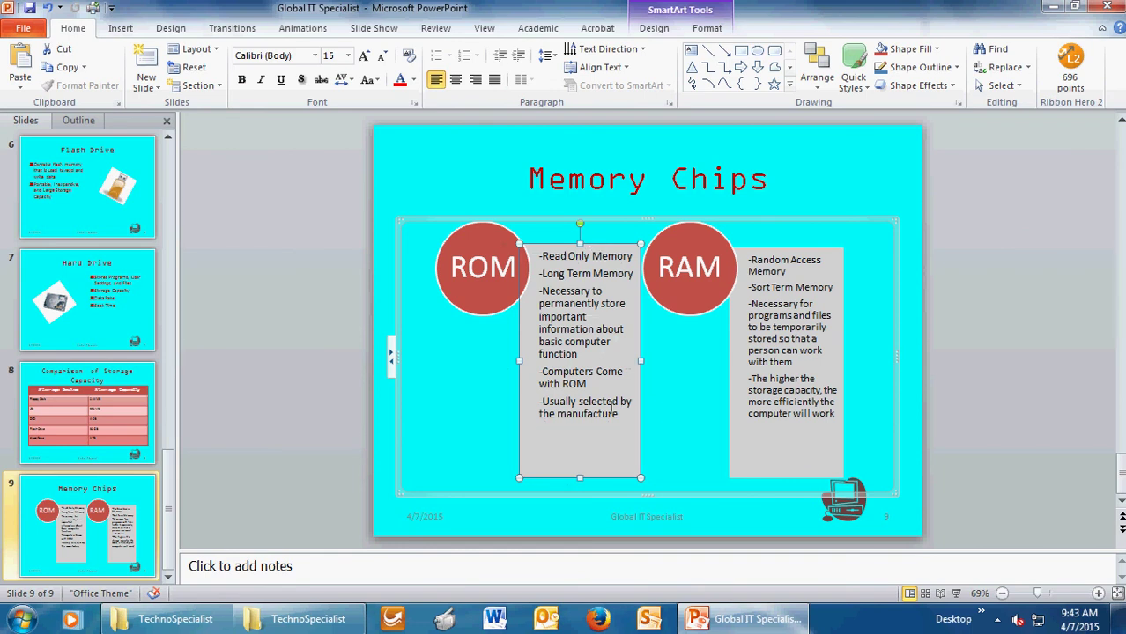